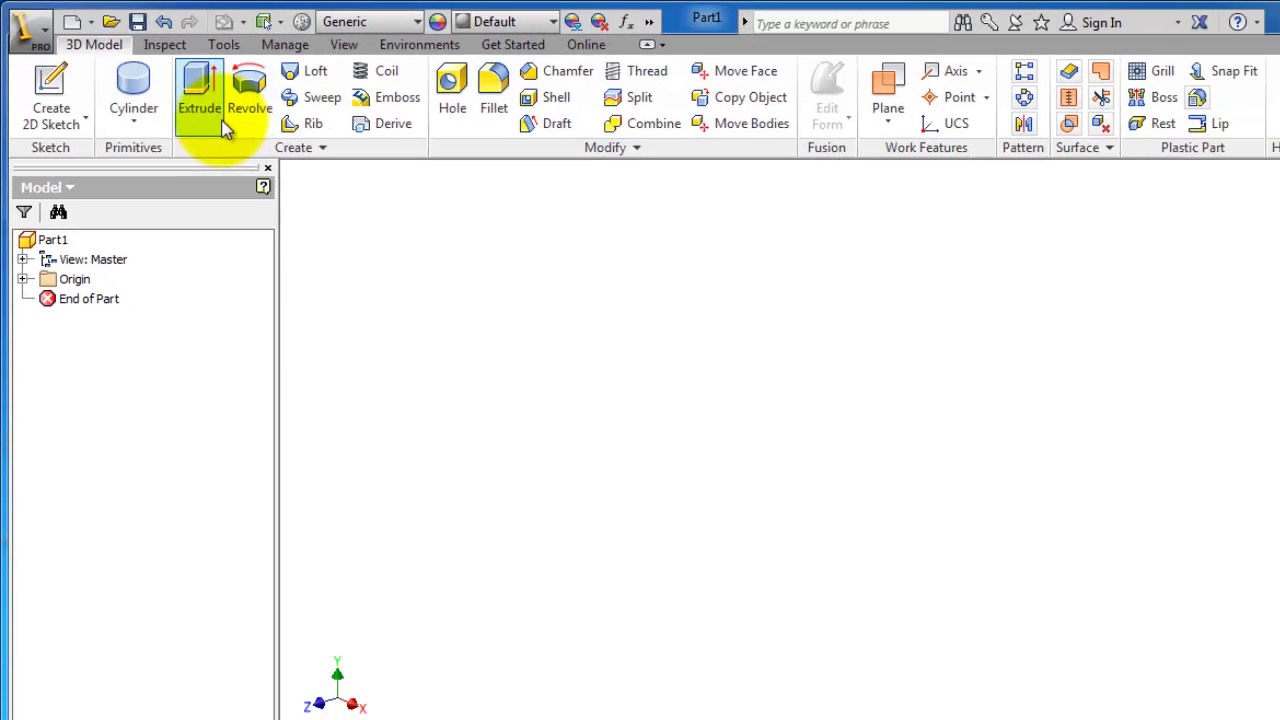
Start a sketch on the XY plane and draw a rectangle up from the horizontal axis
click(55, 100)
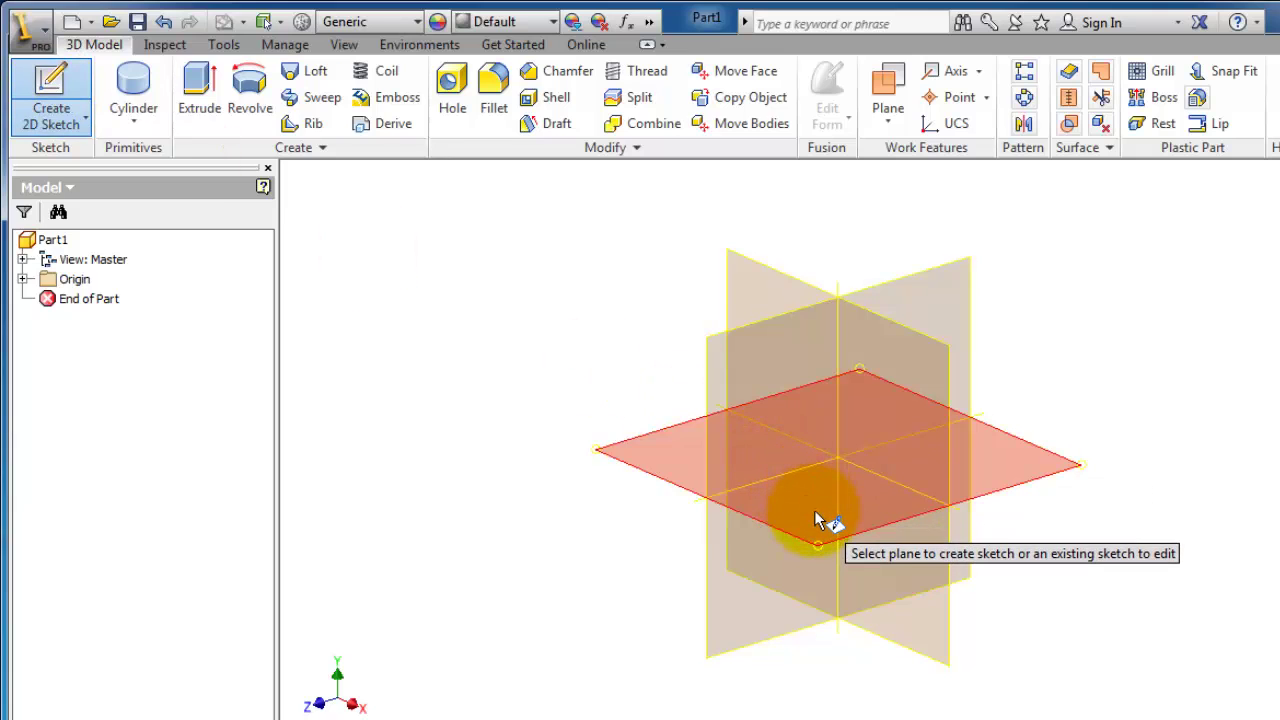
click(818, 516)
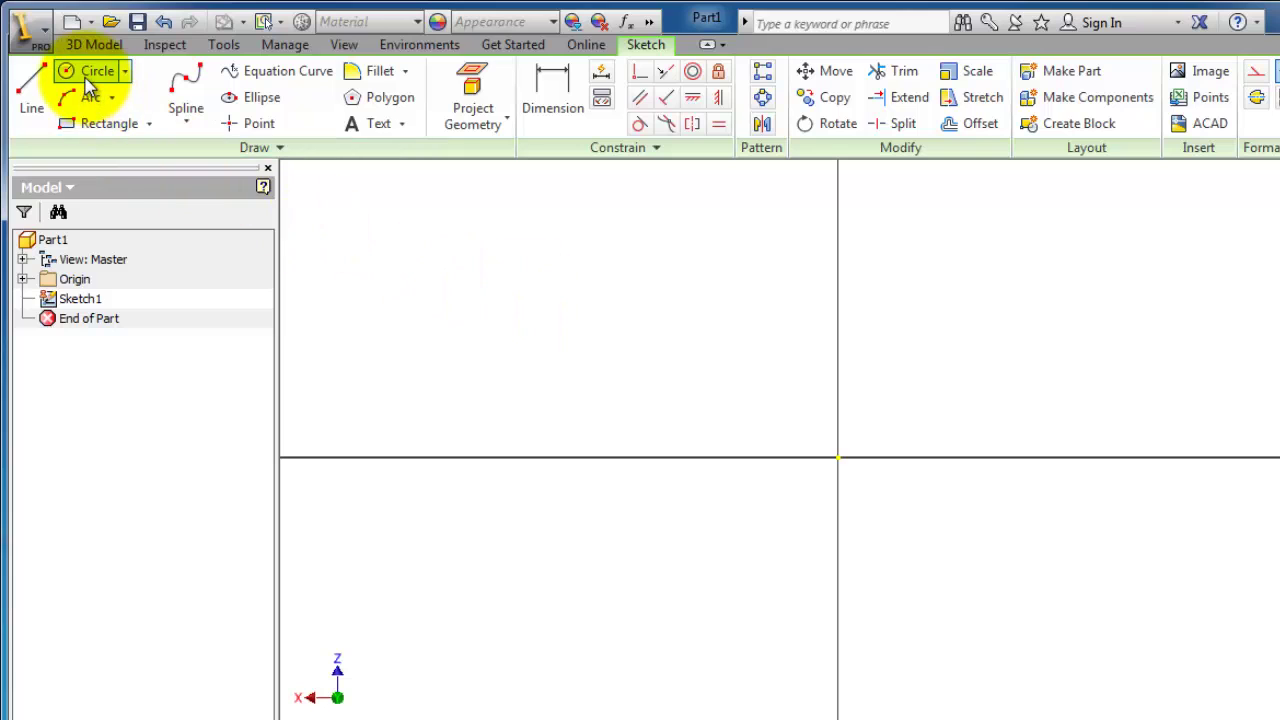
click(100, 123)
click(646, 457)
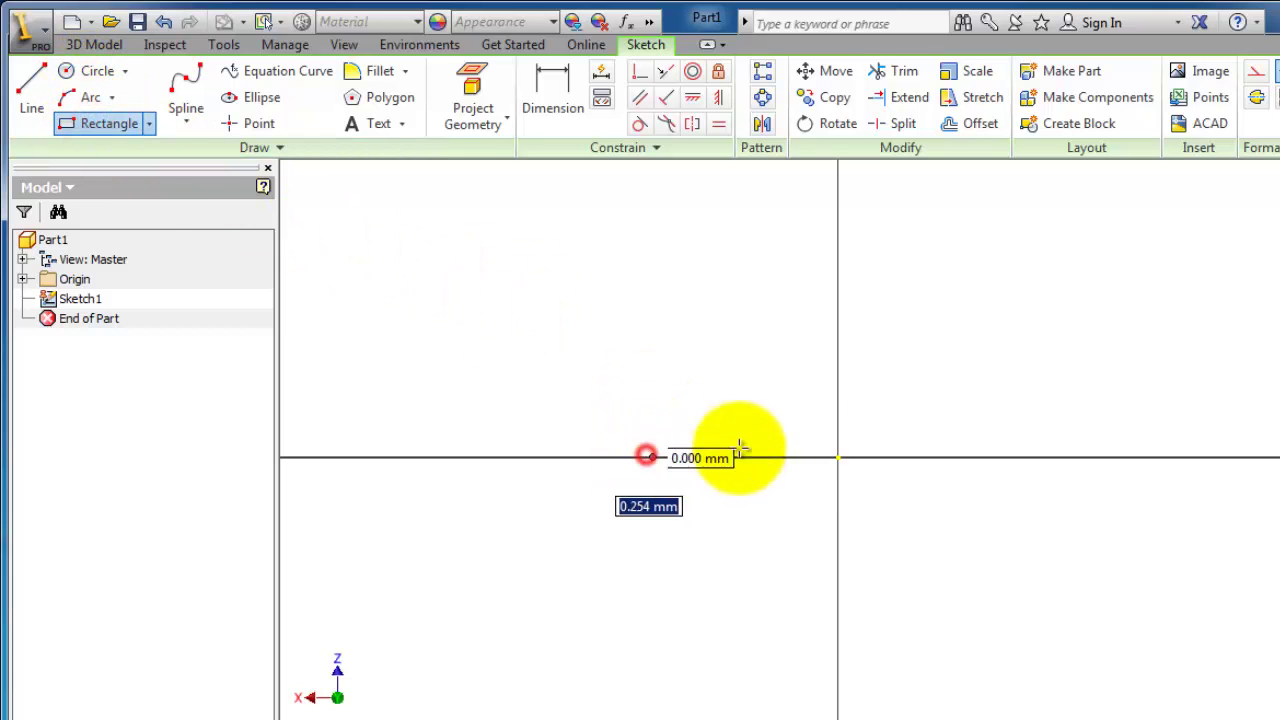
click(1068, 233)
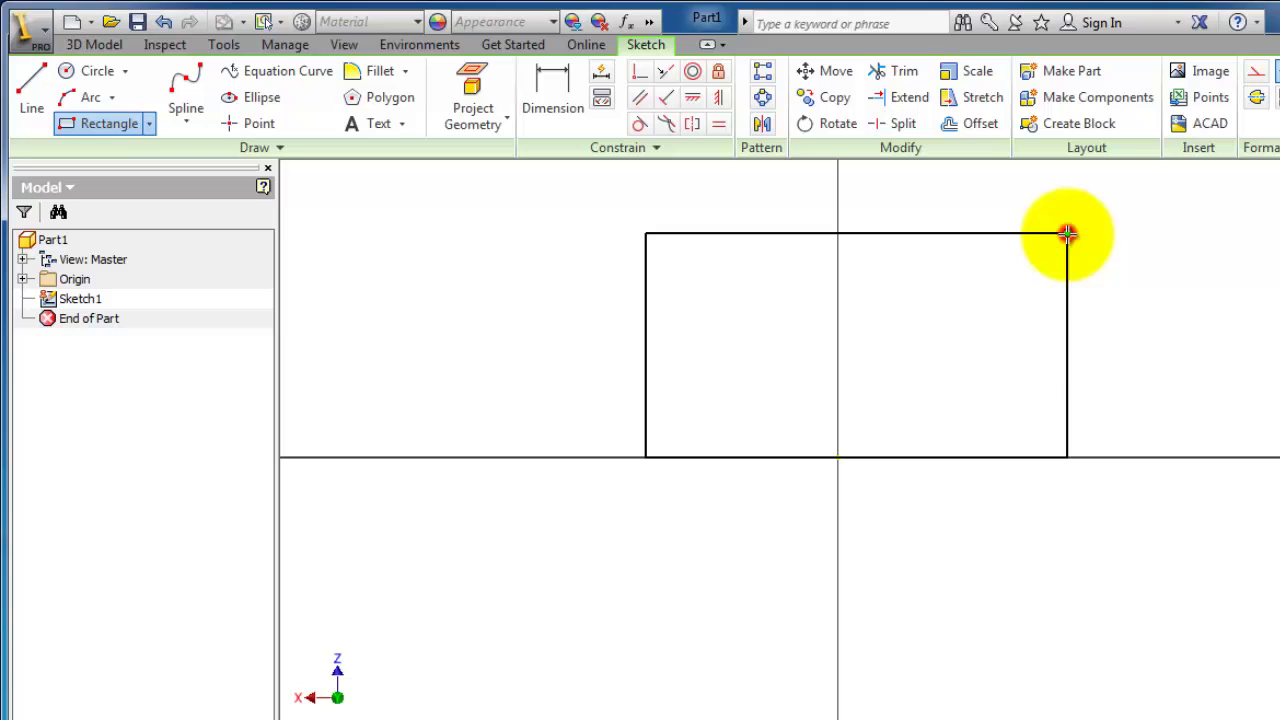
Draw a circle centred on each of the rectangle's left and right edges
click(96, 71)
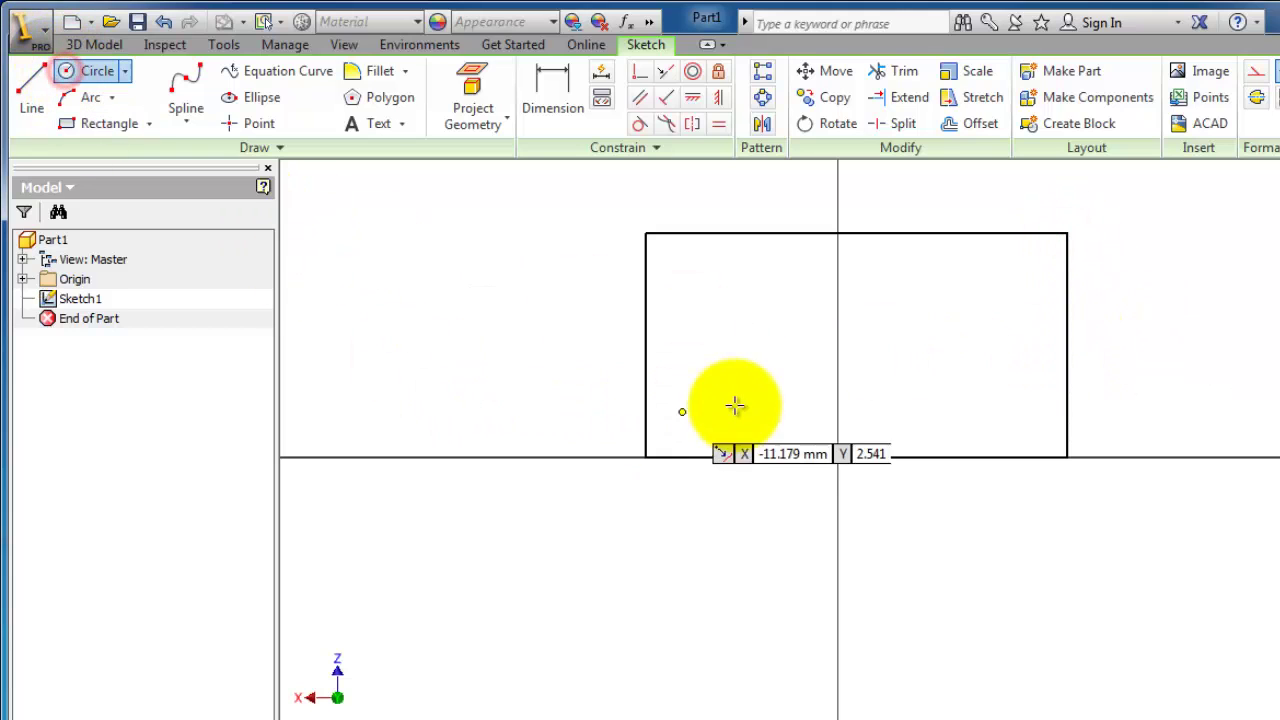
click(644, 343)
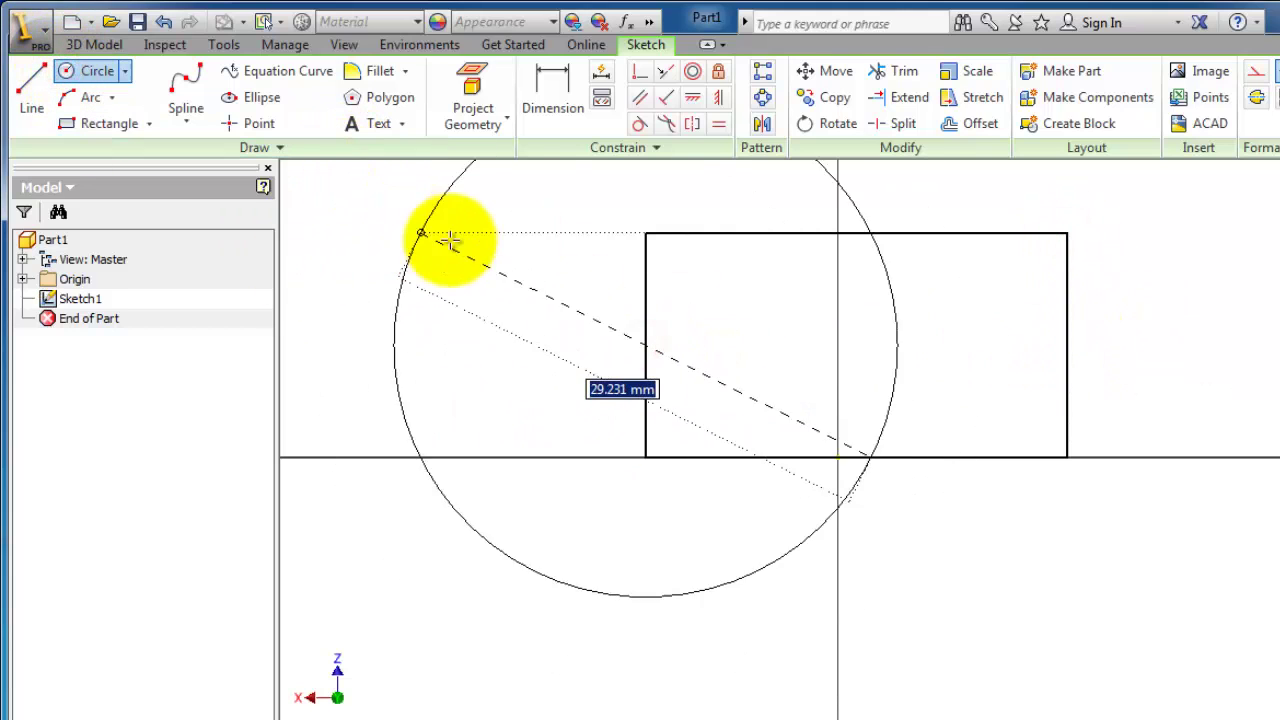
click(530, 250)
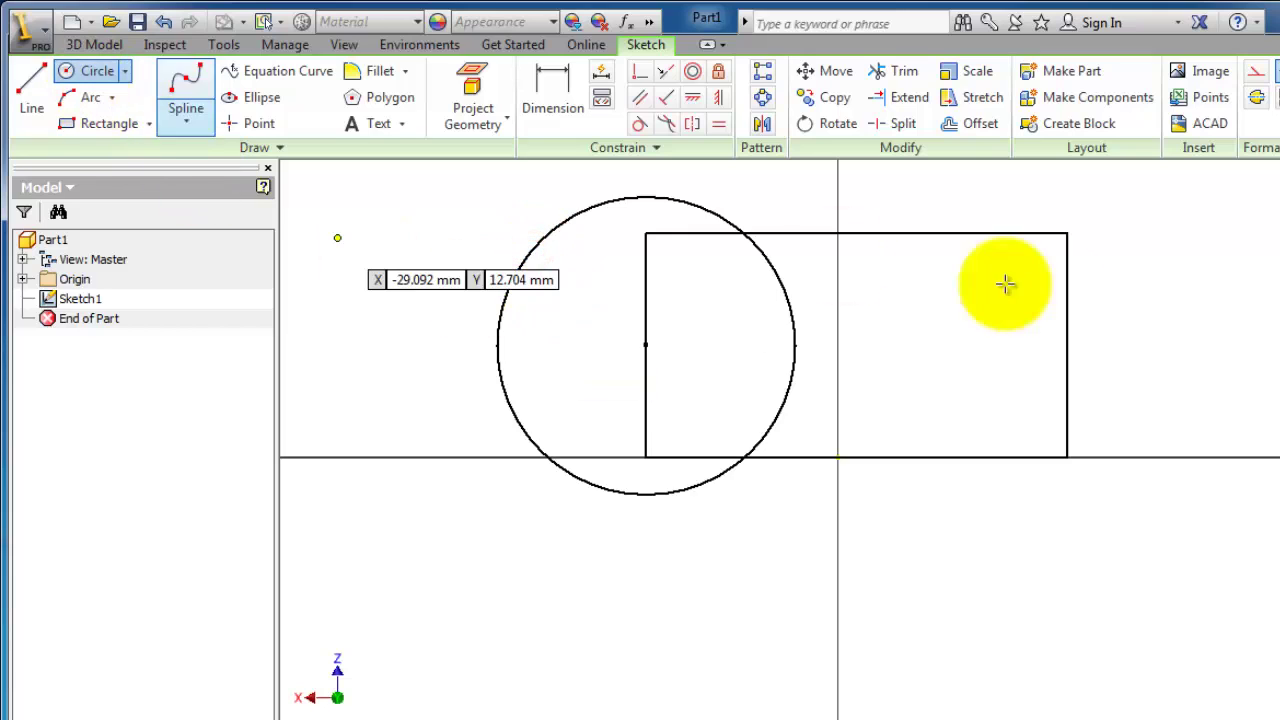
click(1067, 346)
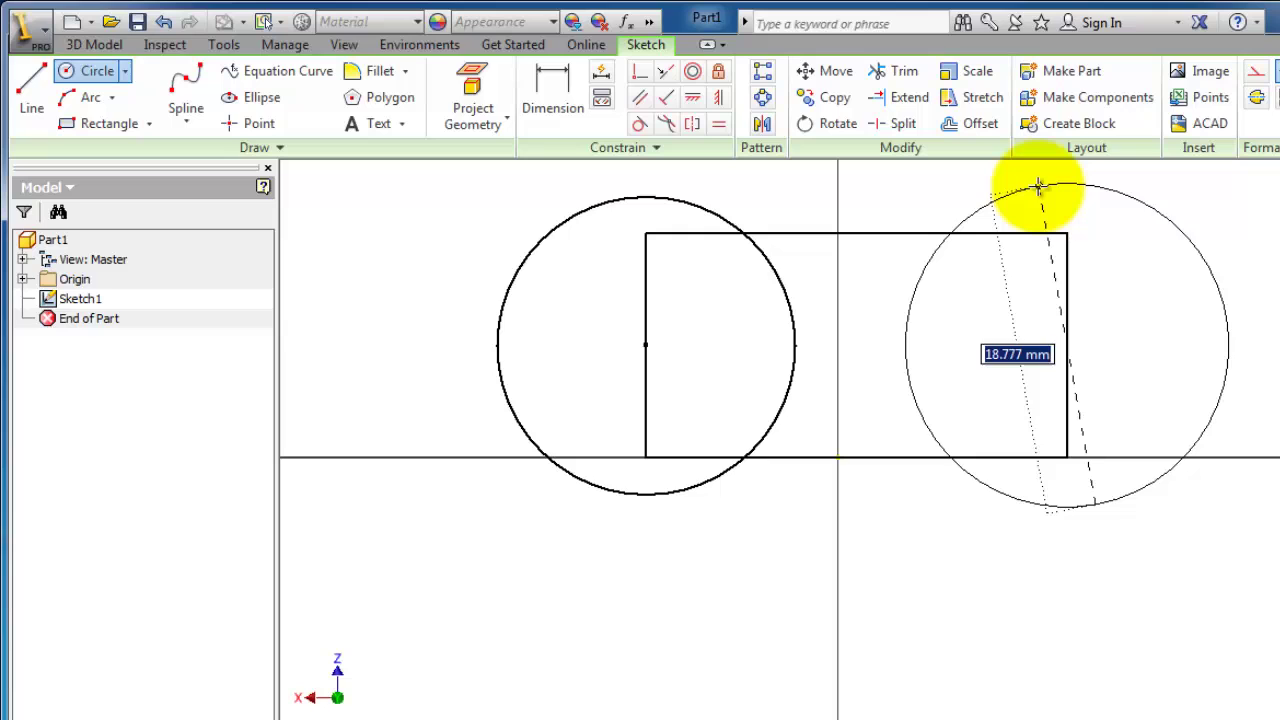
click(1040, 186)
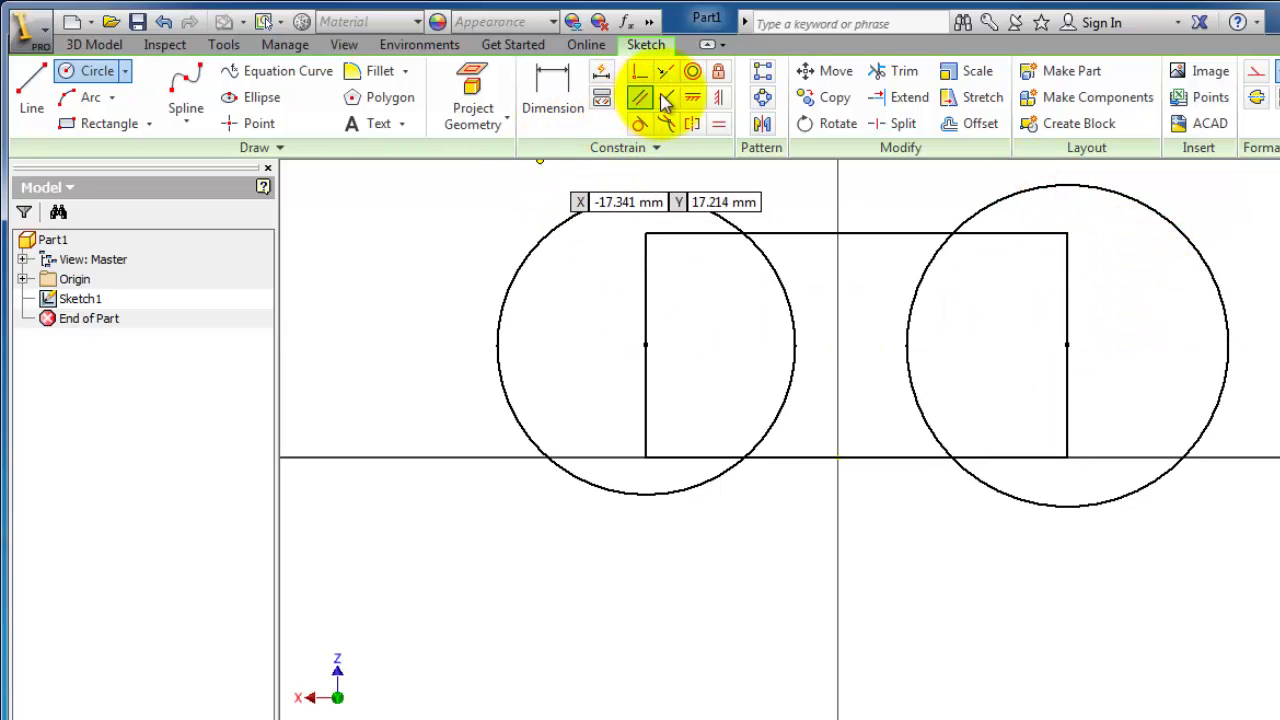
click(718, 123)
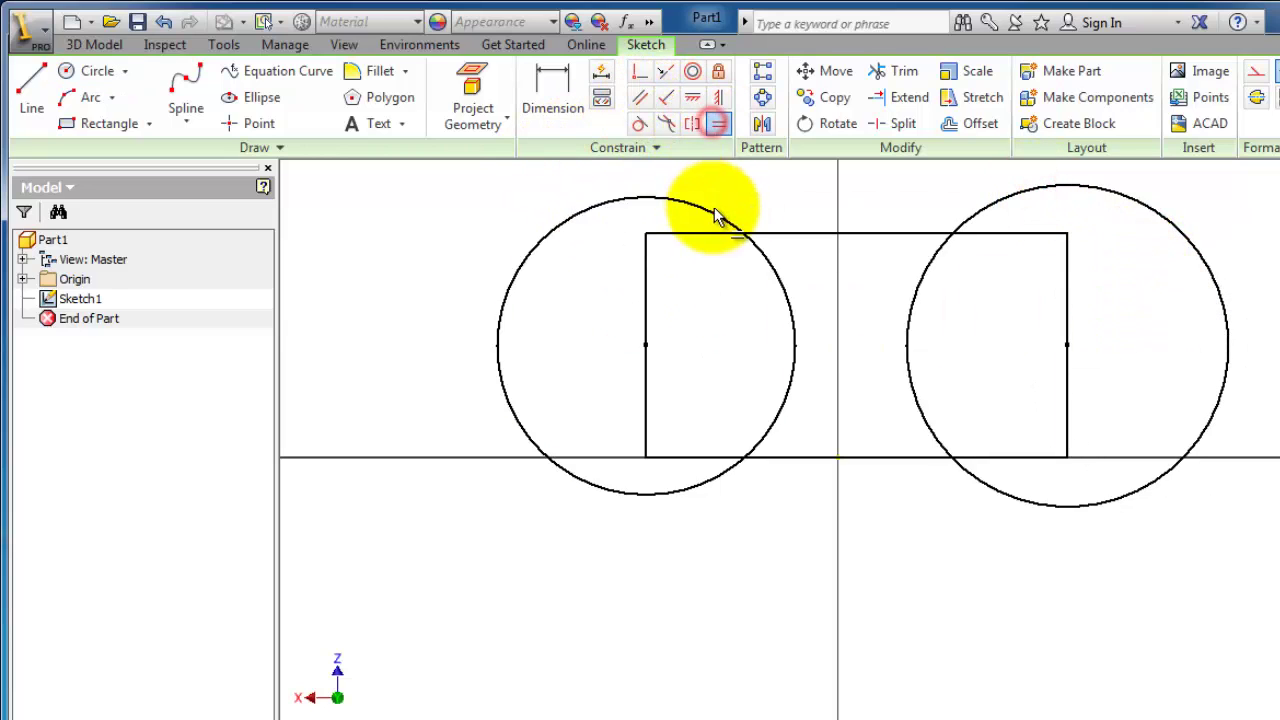
Constrain the right circle to be equal in size to the left circle
click(713, 209)
click(1007, 197)
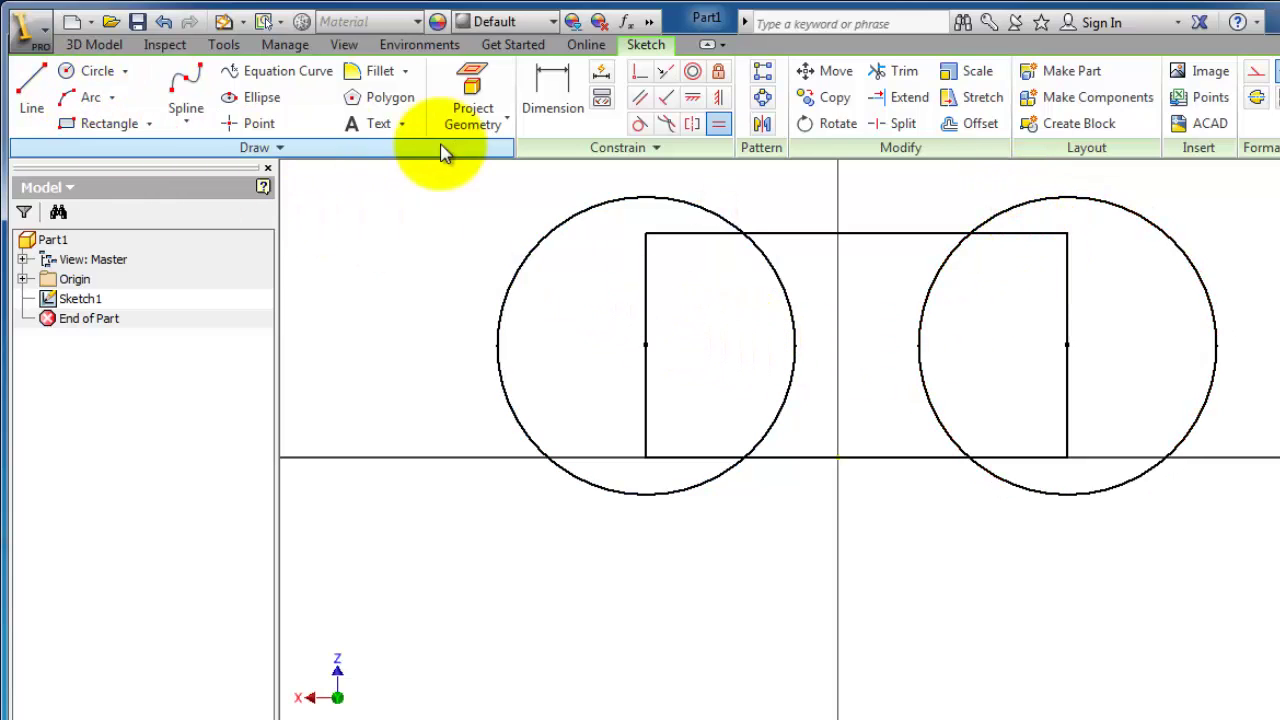
click(556, 95)
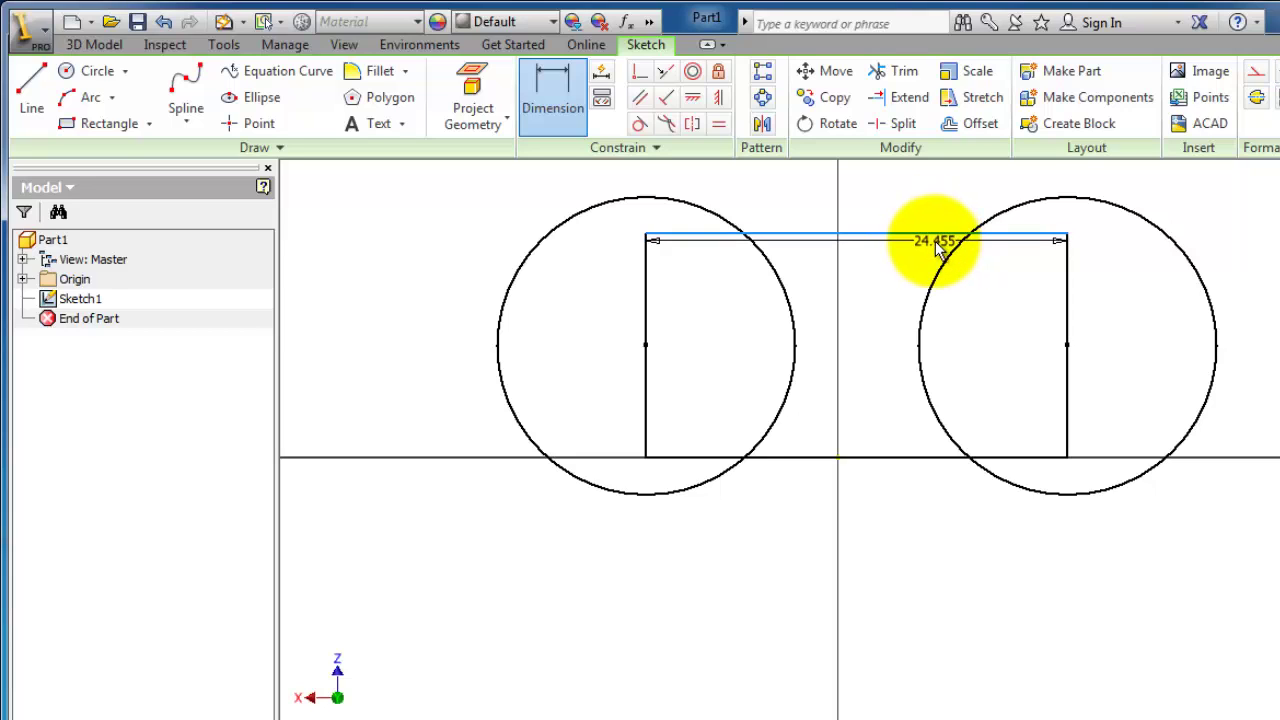
Trim the rectangle's sides and its top and bottom lines inside the circles into one outline
click(903, 71)
drag(629, 306, 797, 333)
drag(991, 345, 1071, 351)
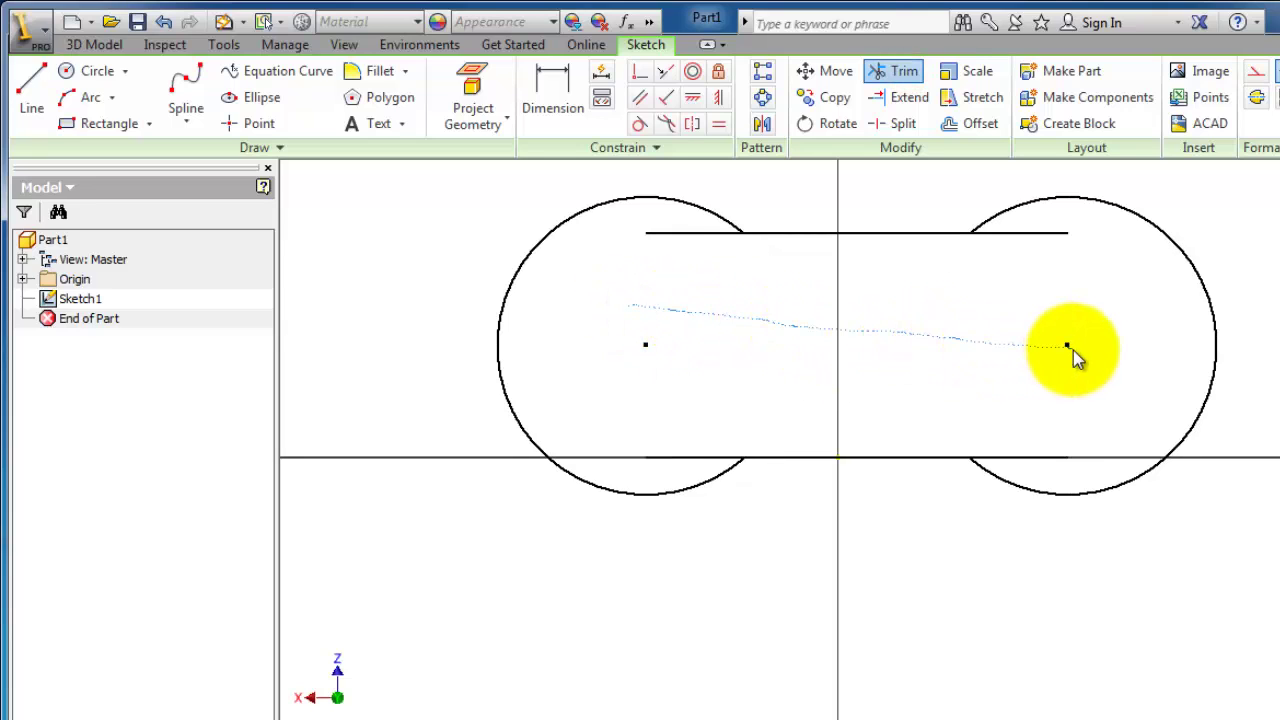
click(1032, 233)
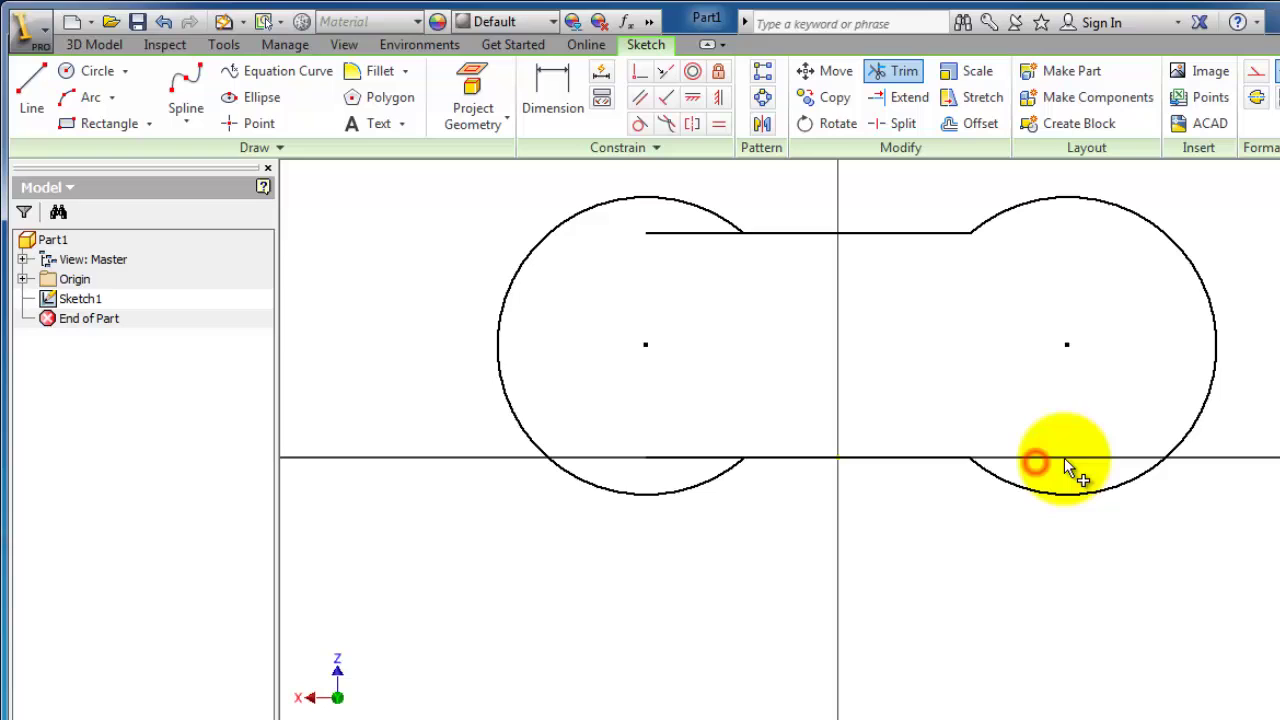
click(700, 234)
click(703, 457)
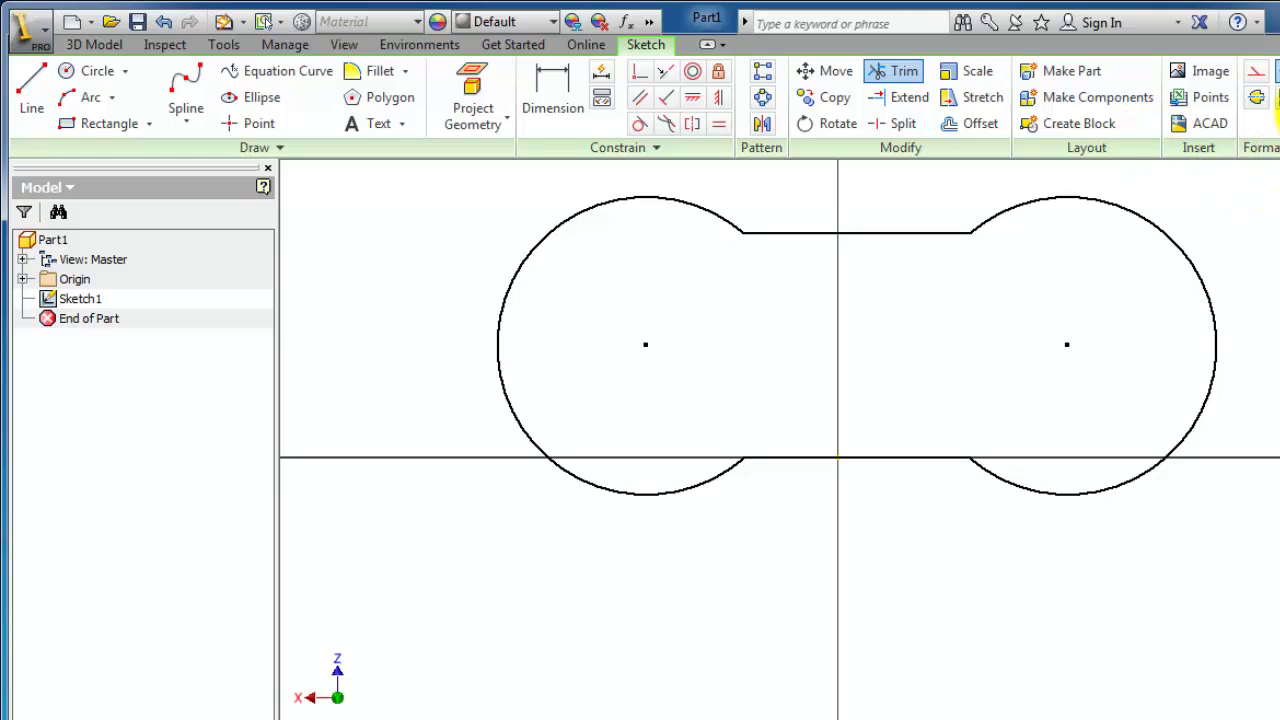
click(90, 46)
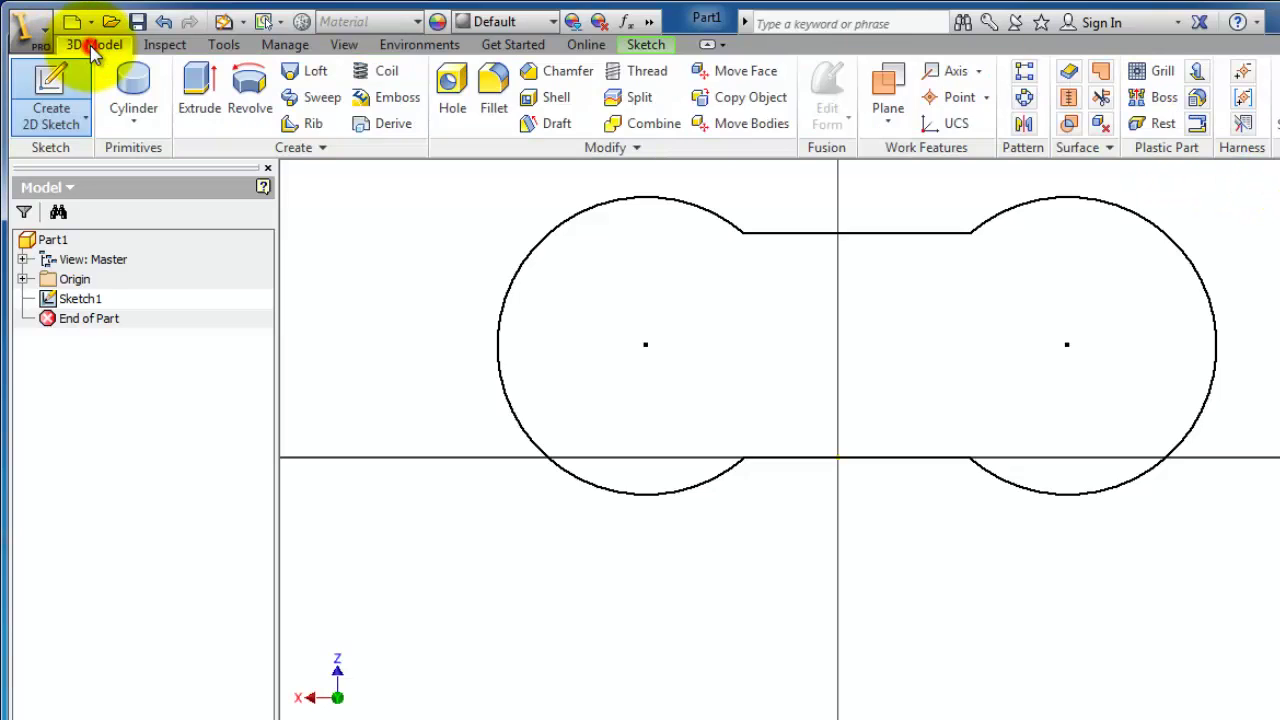
Extrude the dog-bone profile, changing the distance from 10 mm to 20
click(202, 106)
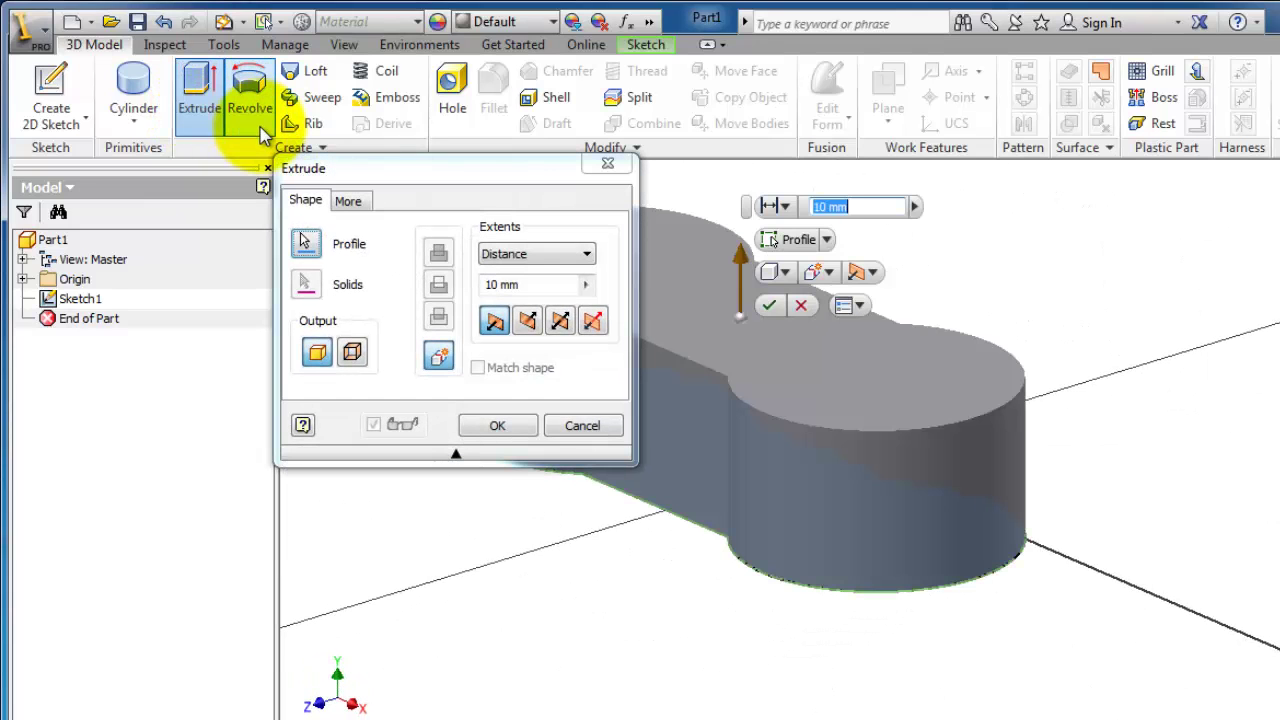
click(467, 168)
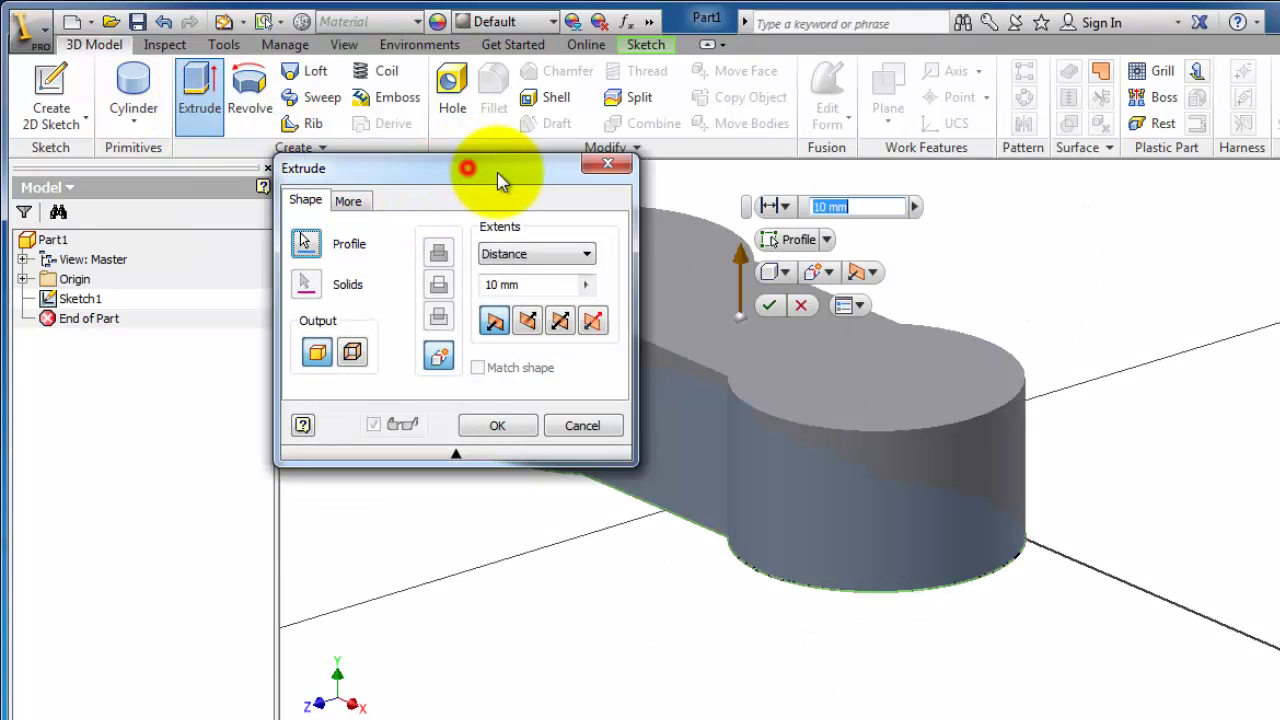
drag(467, 172, 262, 148)
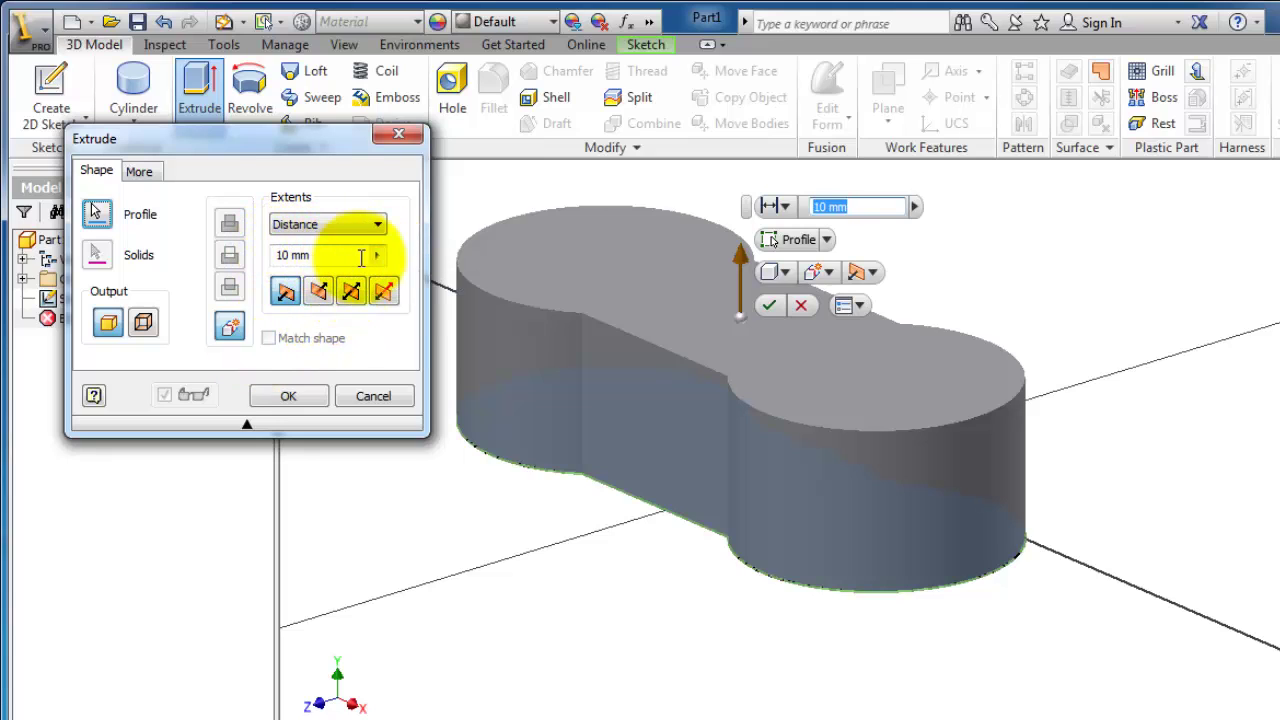
drag(340, 255, 285, 256)
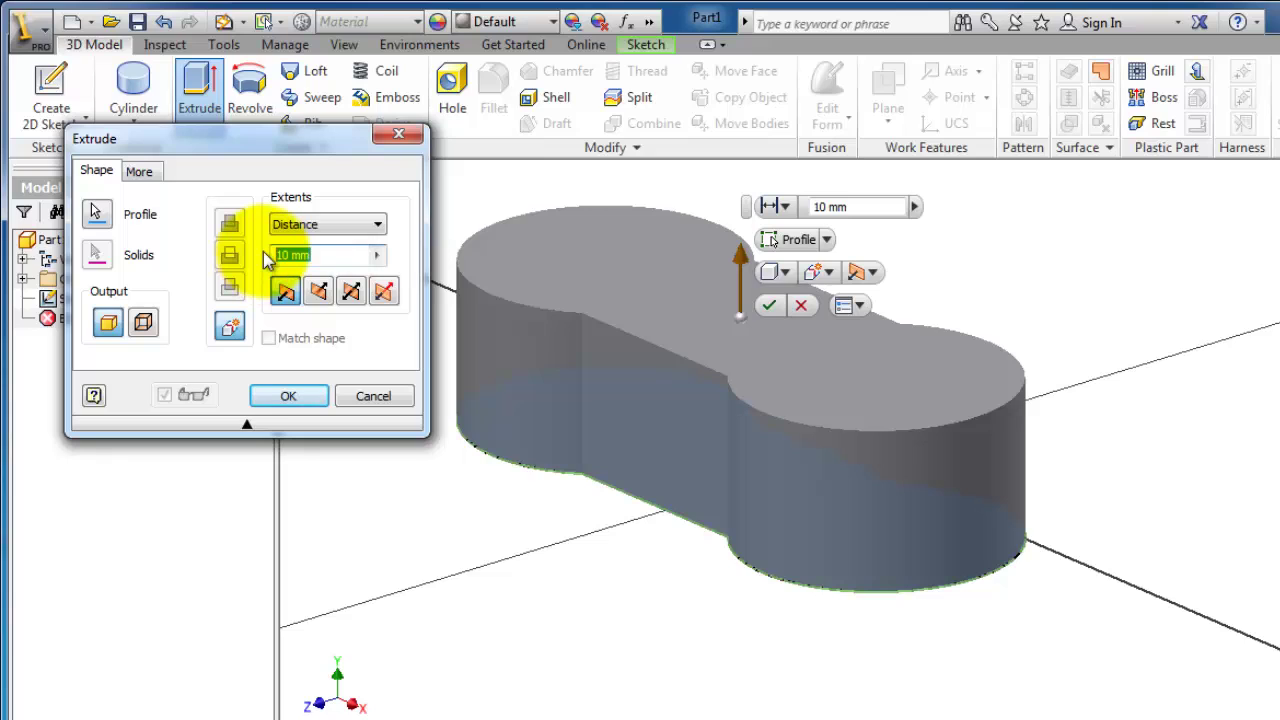
text(20)
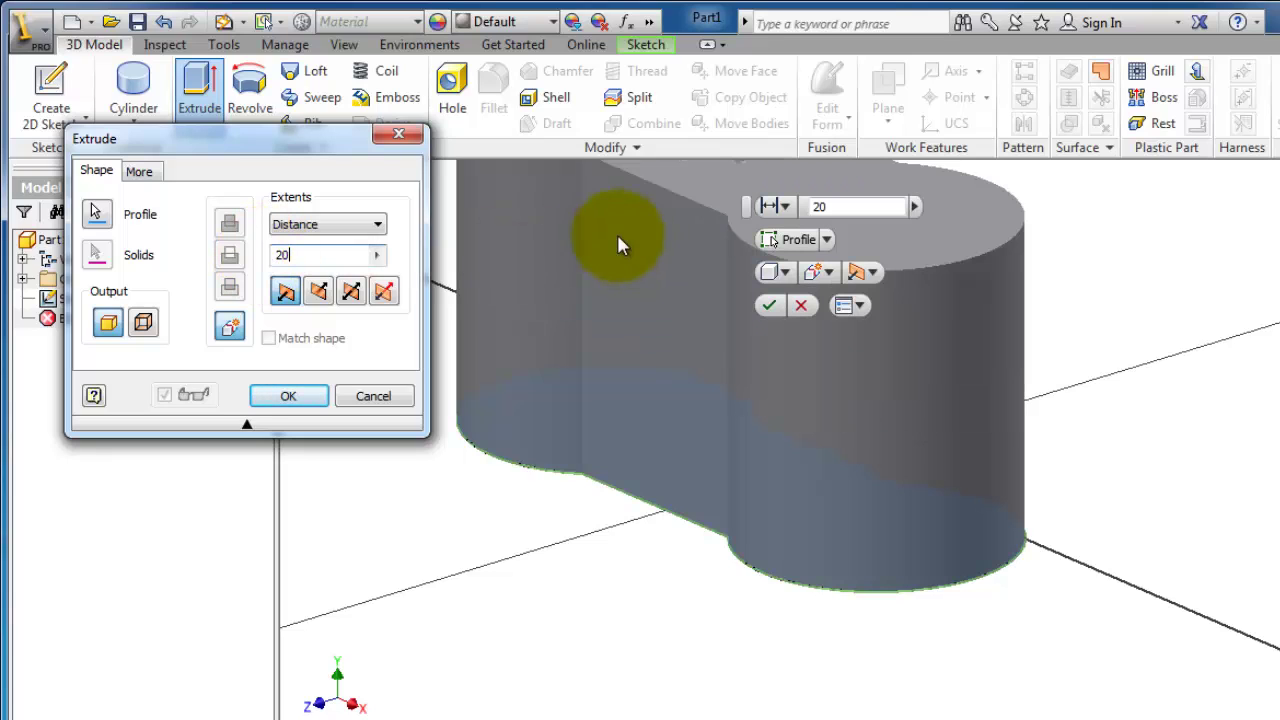
click(846, 206)
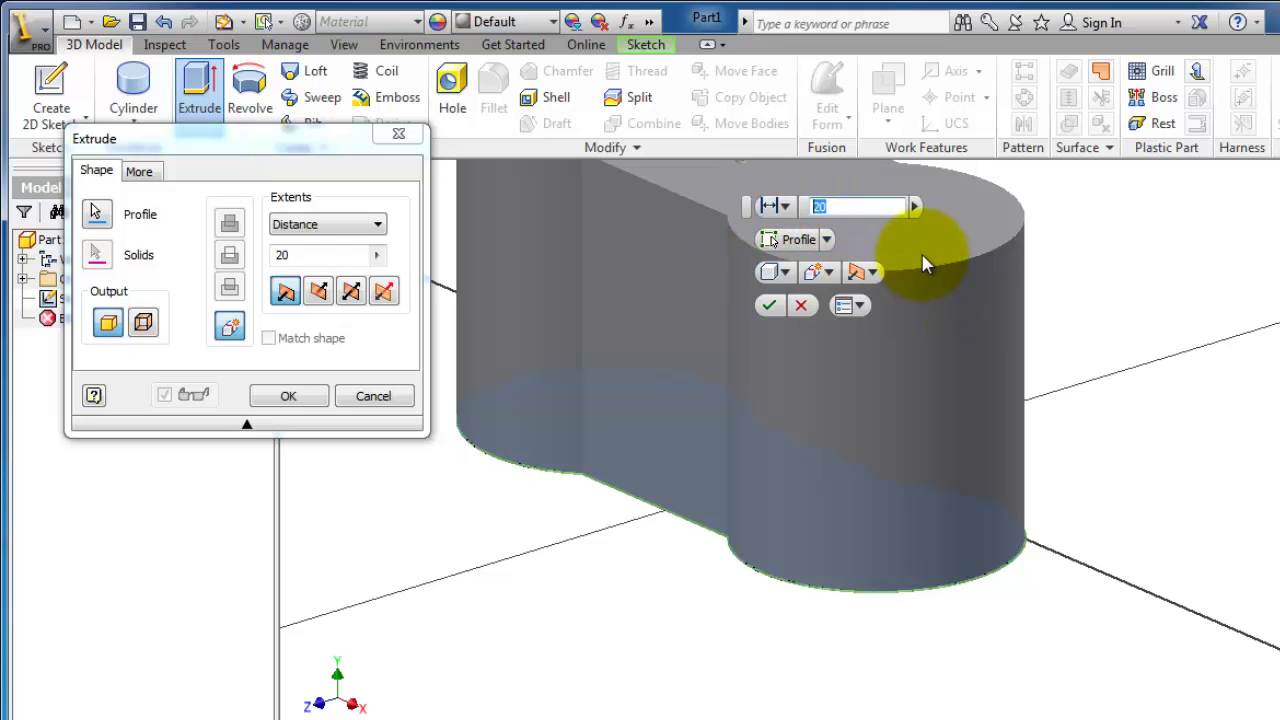
key(Return)
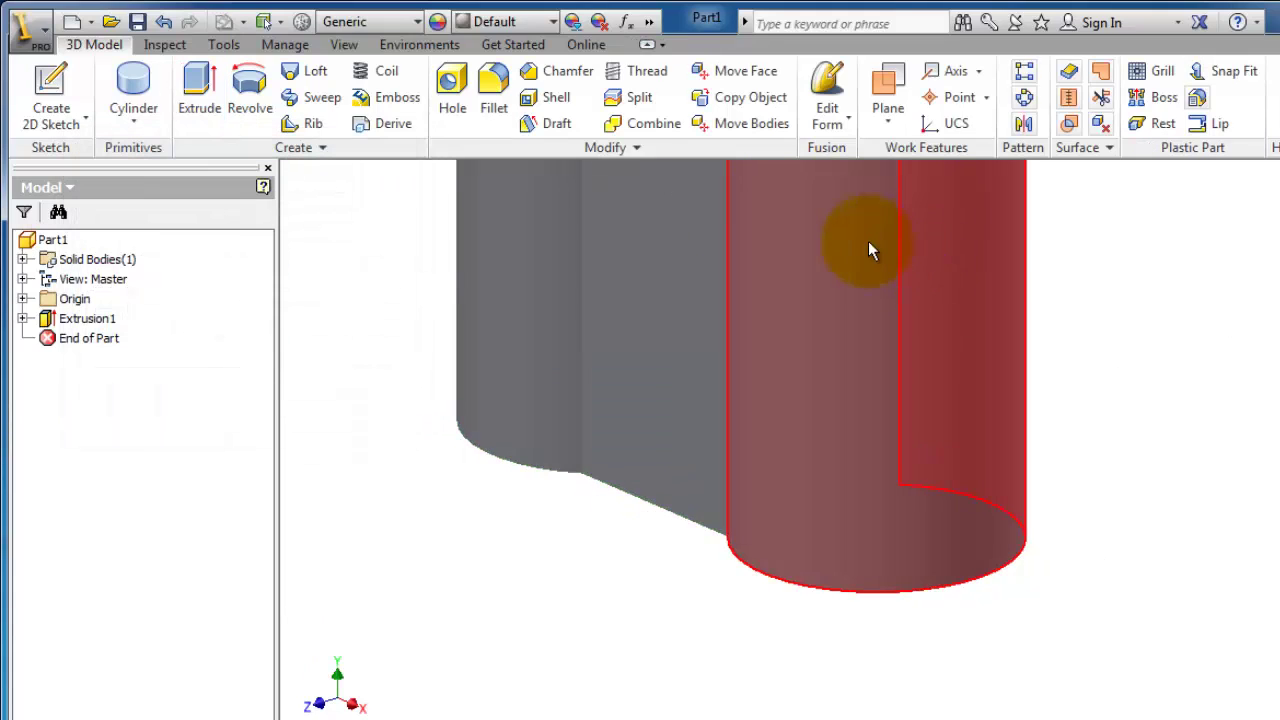
scroll(960, 367, up, 3)
scroll(985, 255, up, 2)
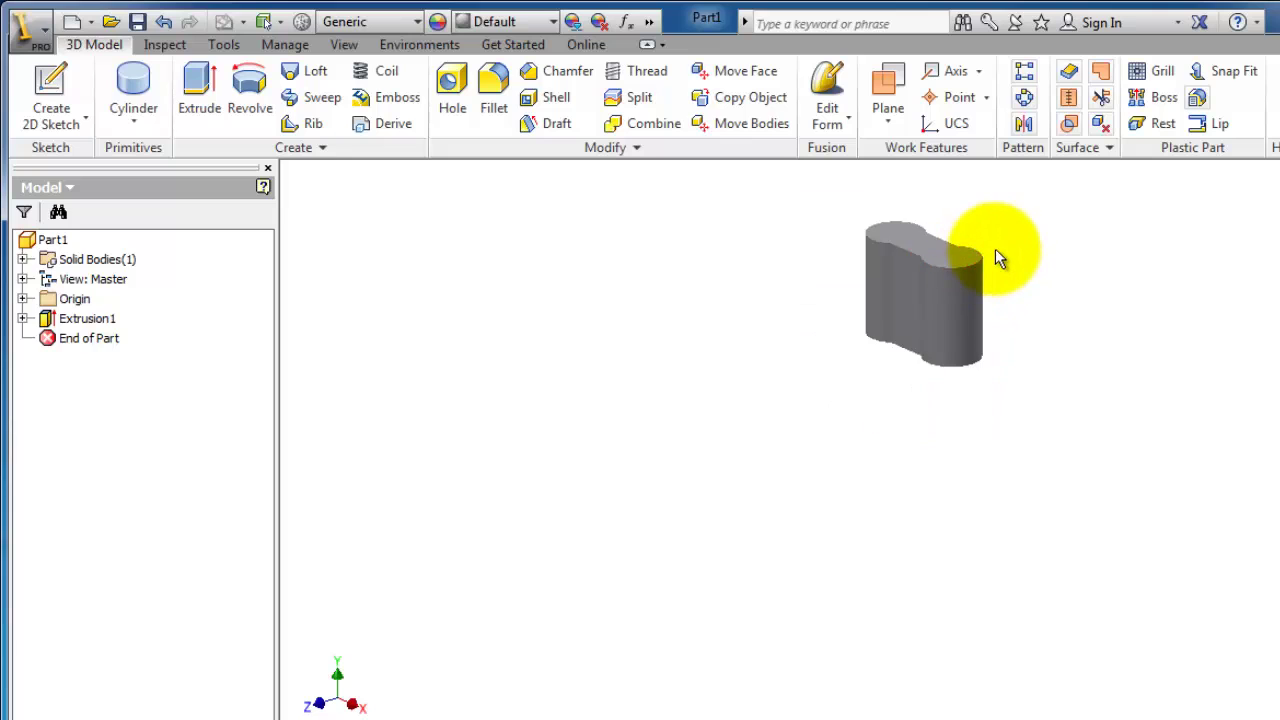
scroll(950, 238, down, 4)
middle_drag(929, 229, 855, 253)
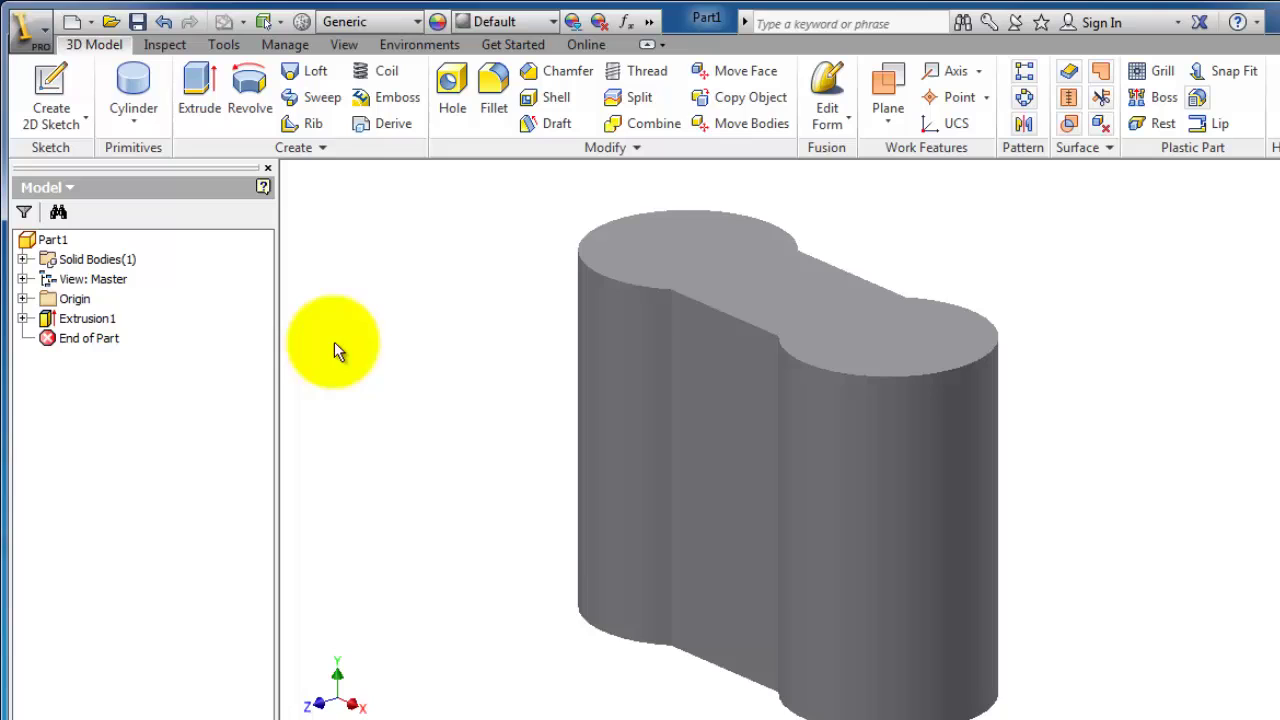
Reopen Extrusion1 with Edit Feature from its browser right-click menu
double_click(107, 322)
click(410, 397)
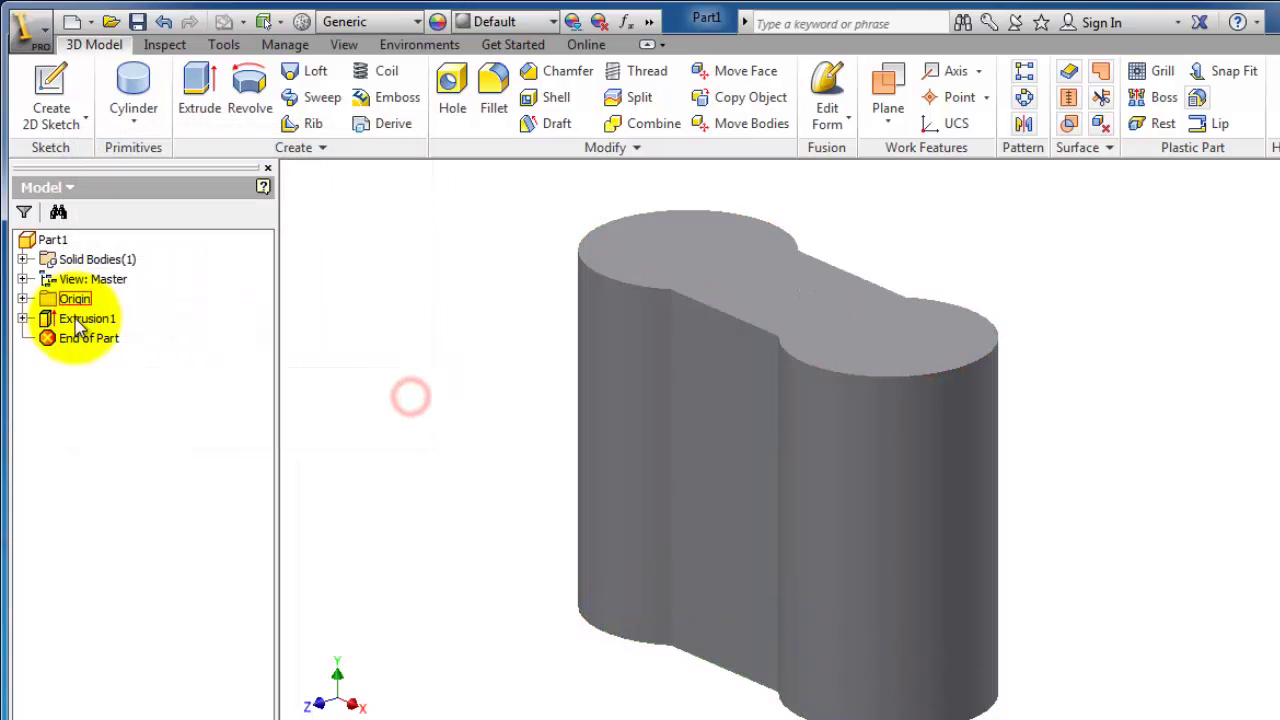
right_click(80, 320)
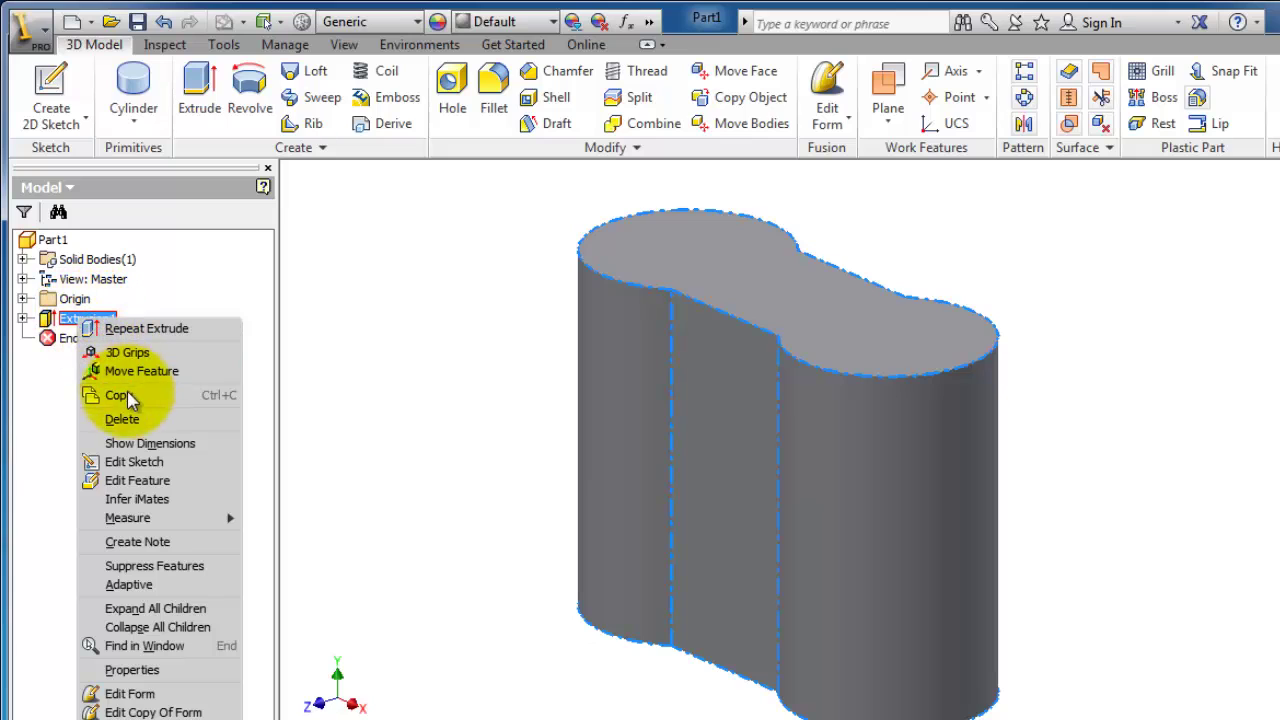
click(169, 481)
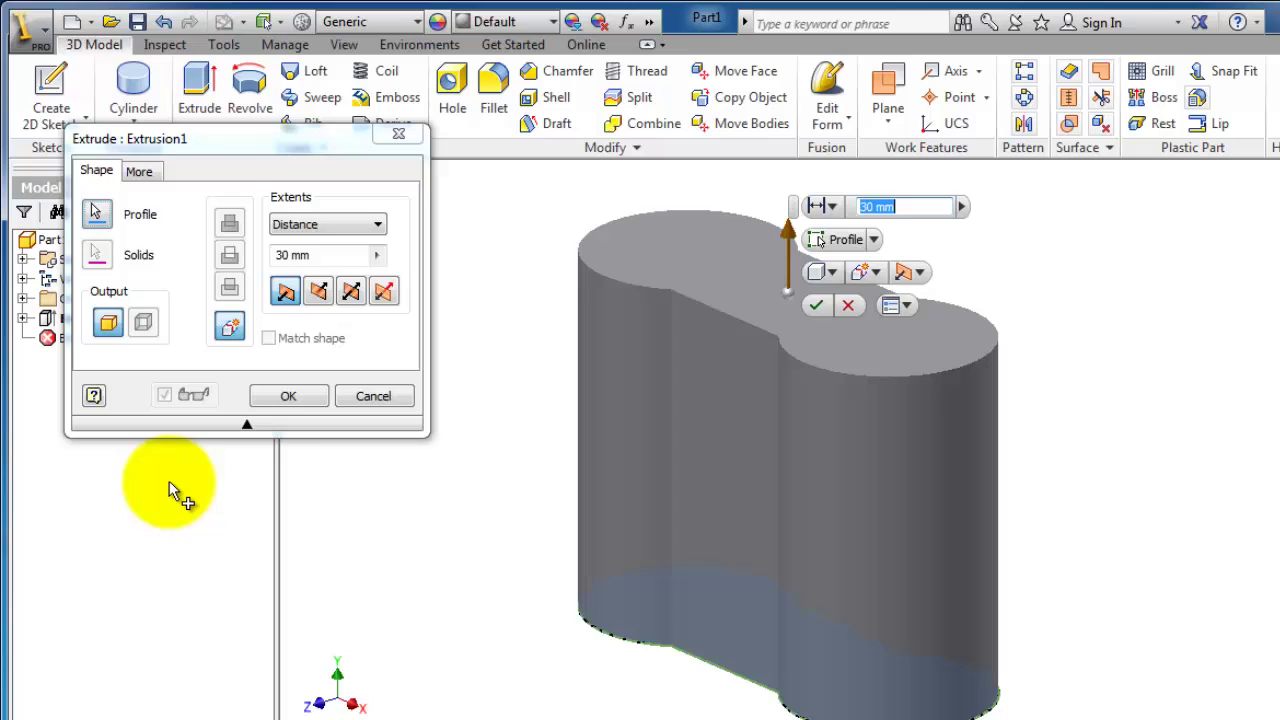
click(865, 242)
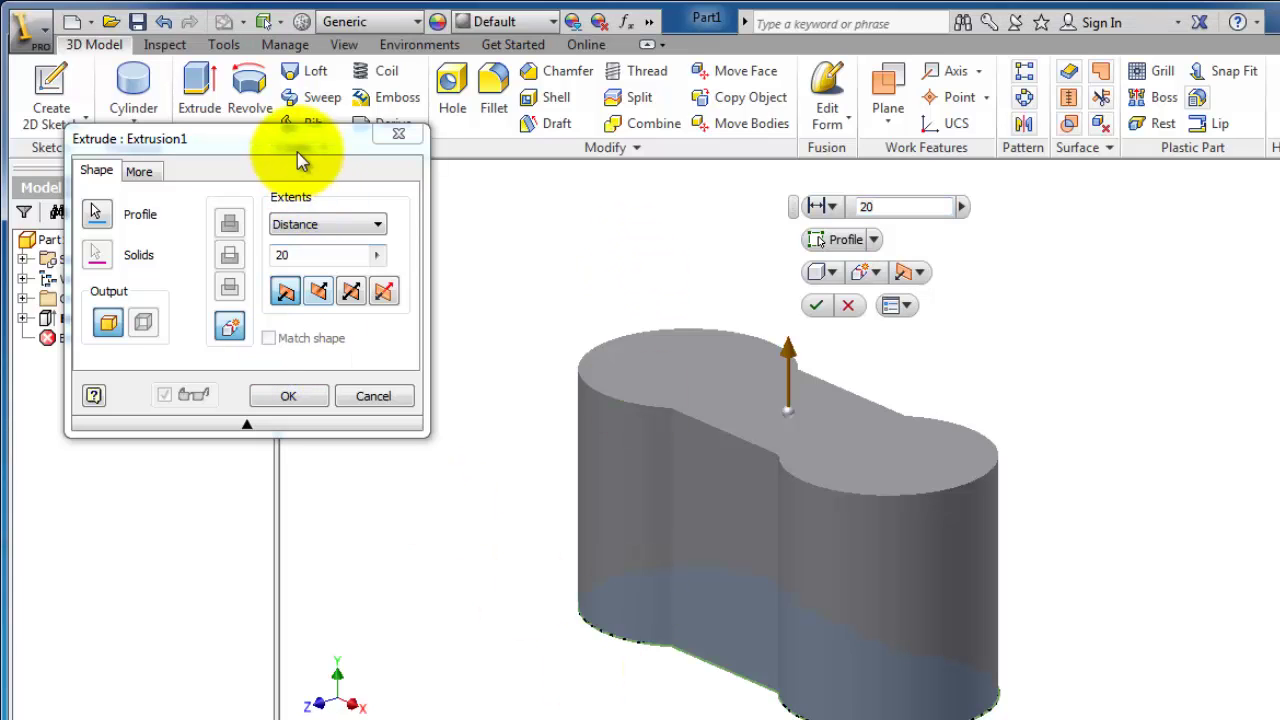
drag(301, 145, 323, 147)
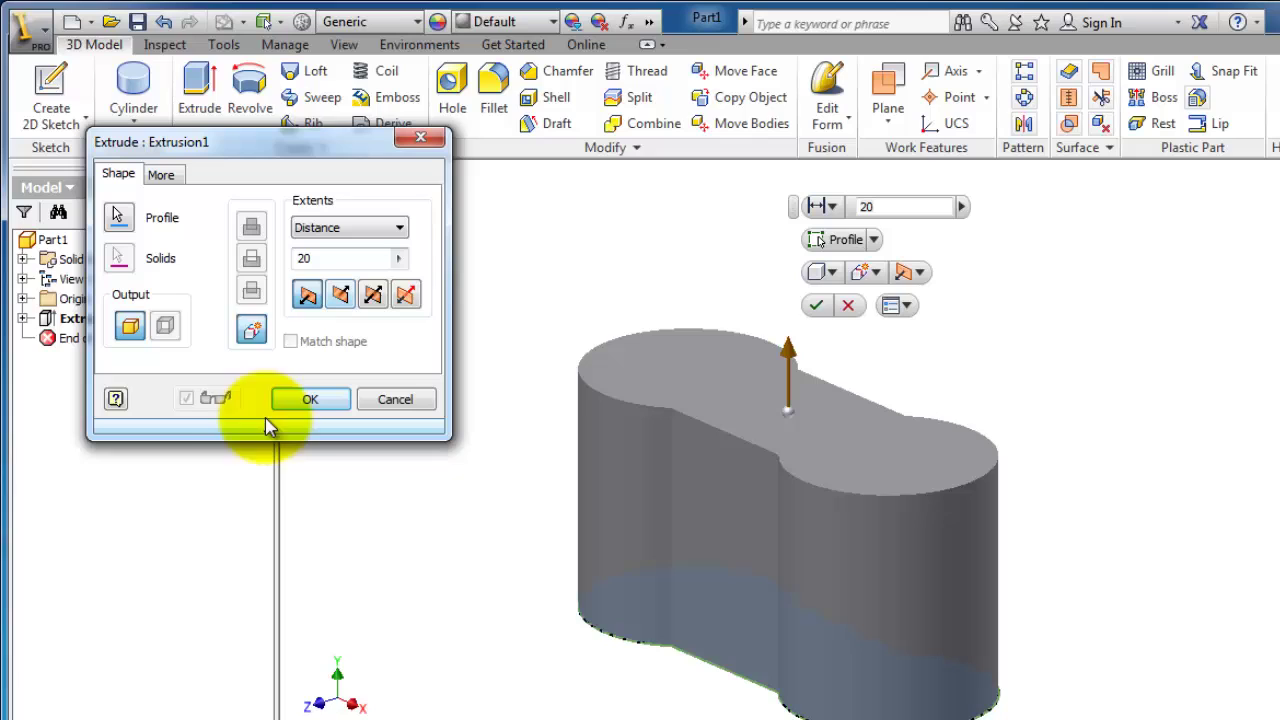
Try the flipped and Symmetric directions, then set the extrusion to Asymmetric
click(340, 298)
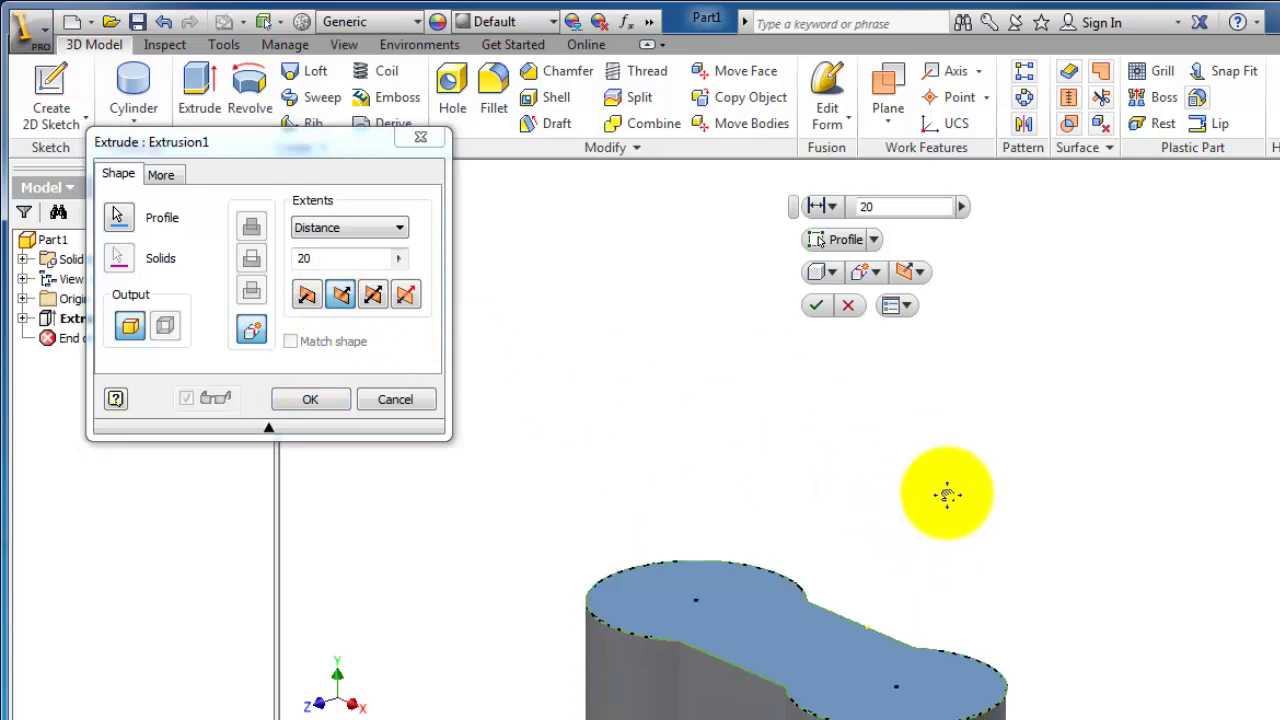
middle_drag(946, 494, 952, 300)
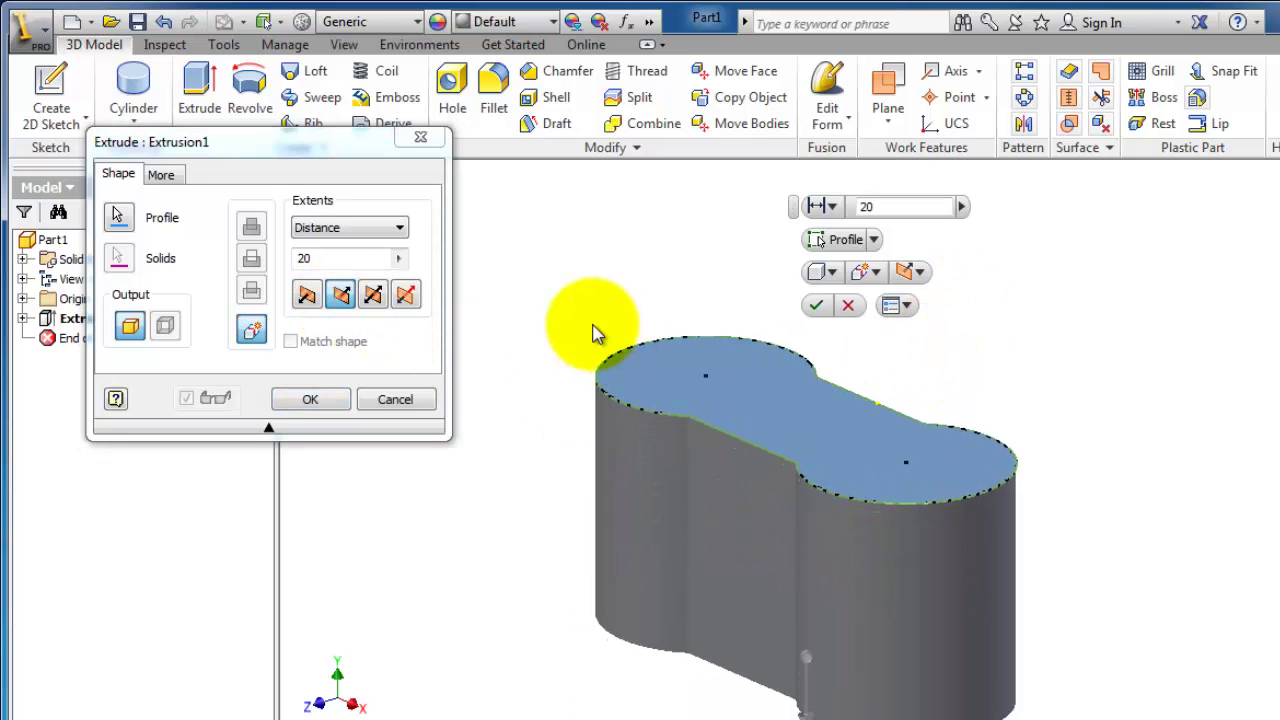
click(378, 300)
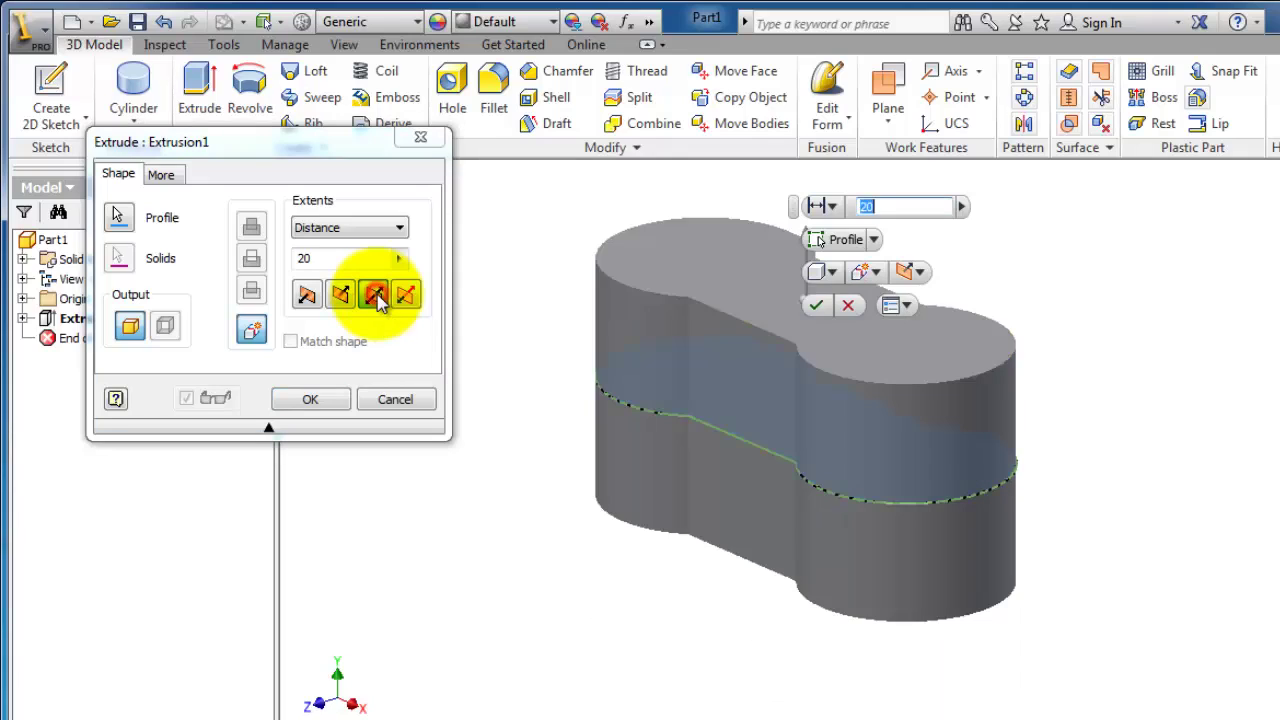
middle_drag(1120, 374, 1108, 420)
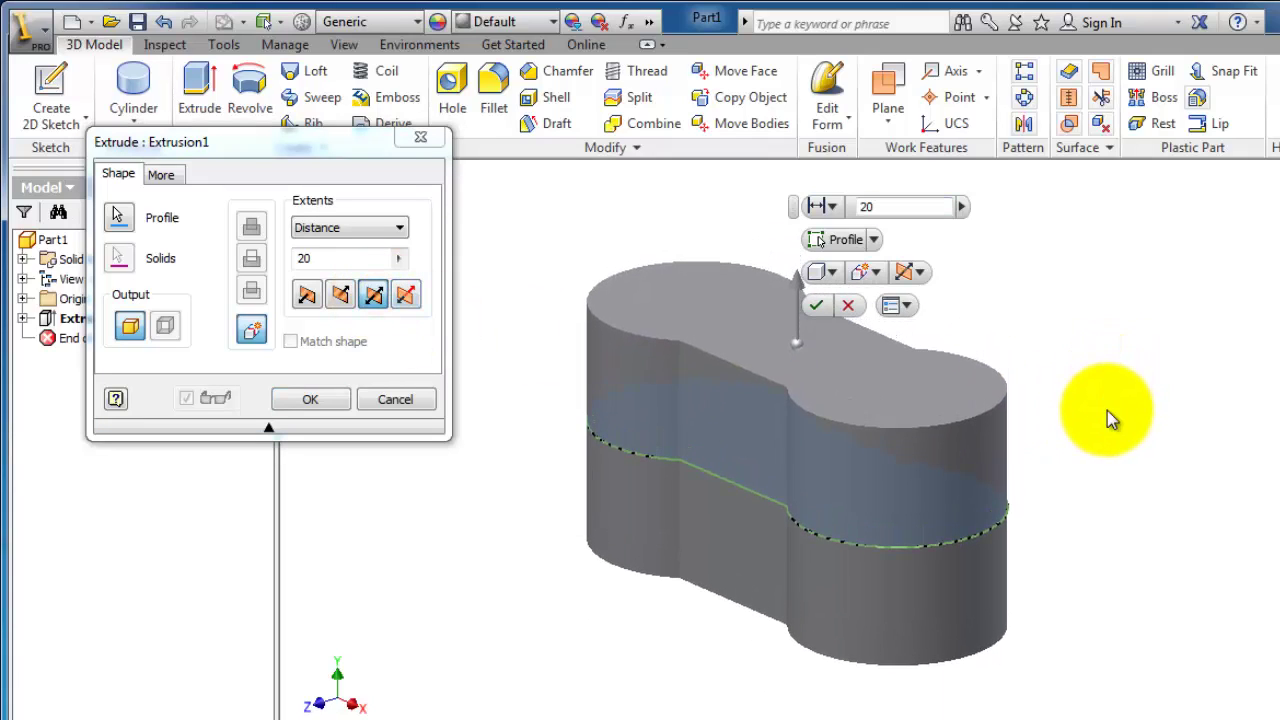
click(408, 296)
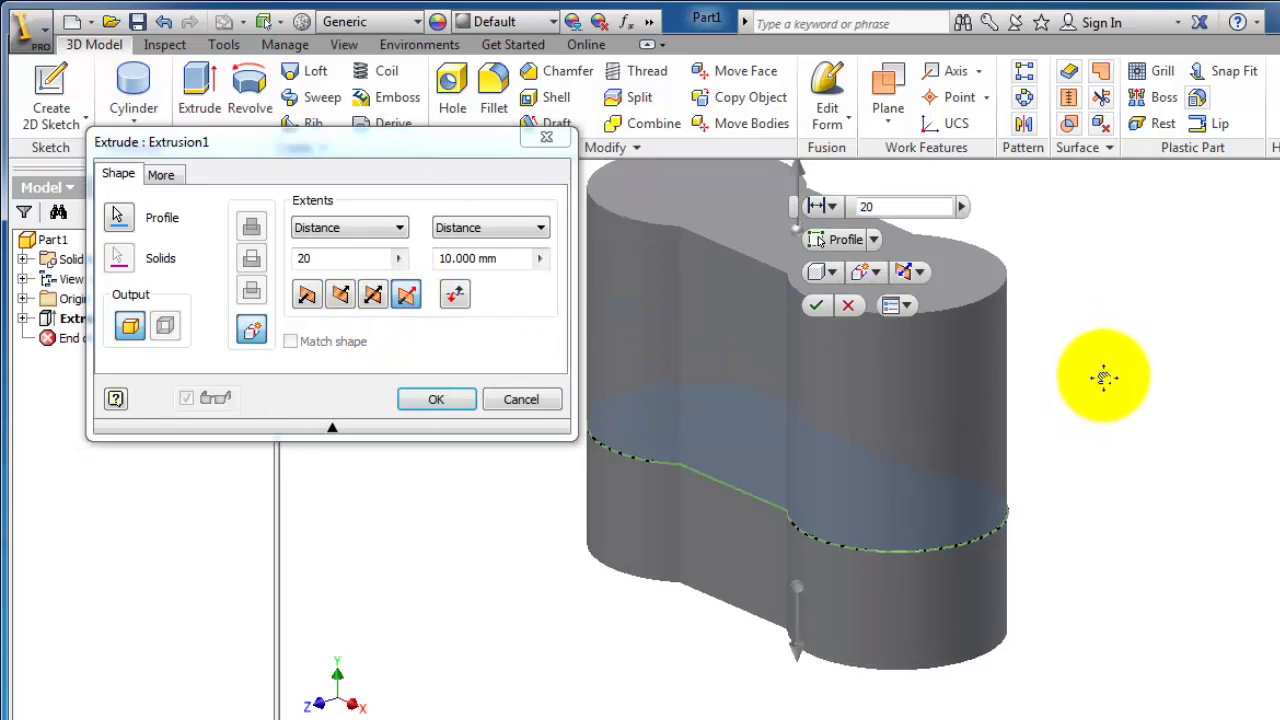
Drag the upward extent to 24 mm and set the downward distance to 15 mm
middle_drag(1104, 378, 1141, 436)
scroll(1135, 445, down, 3)
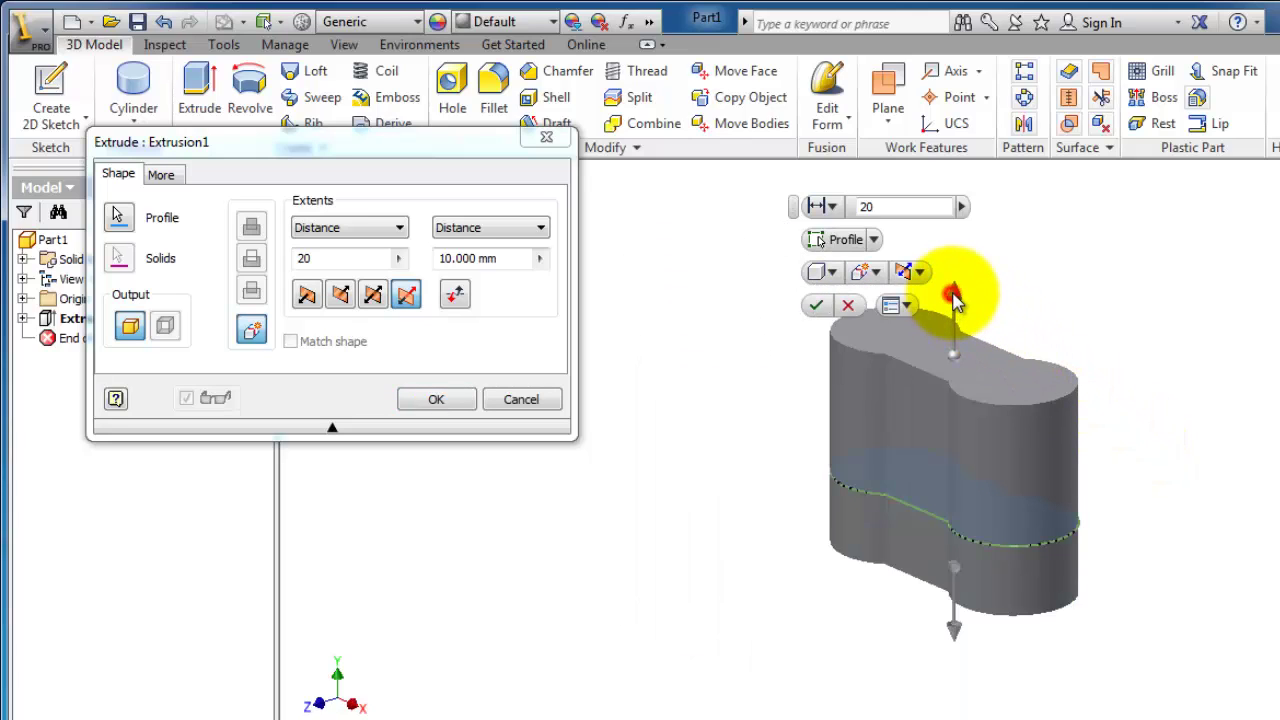
drag(955, 300, 952, 264)
mouse_move(955, 632)
mouse_down()
mouse_move(950, 680)
mouse_move(952, 615)
mouse_move(953, 706)
mouse_move(943, 618)
mouse_move(950, 662)
mouse_move(953, 648)
mouse_up()
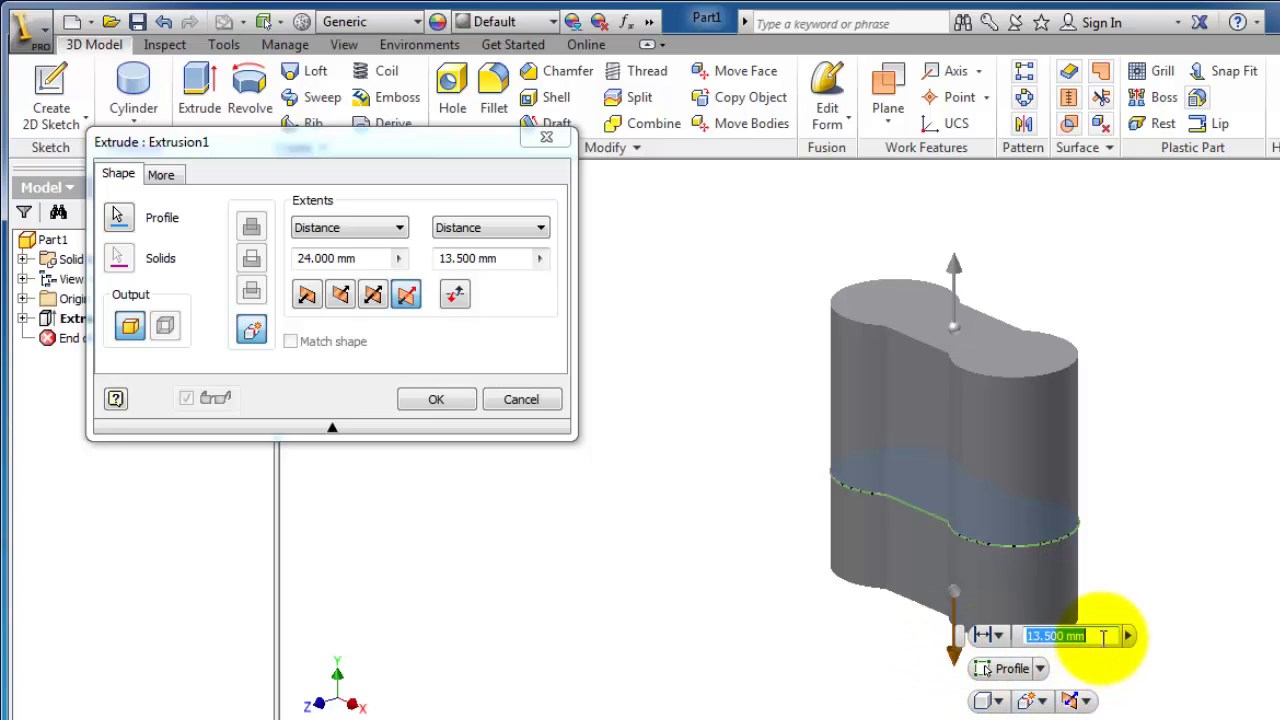
drag(1100, 636, 1010, 640)
text(15)
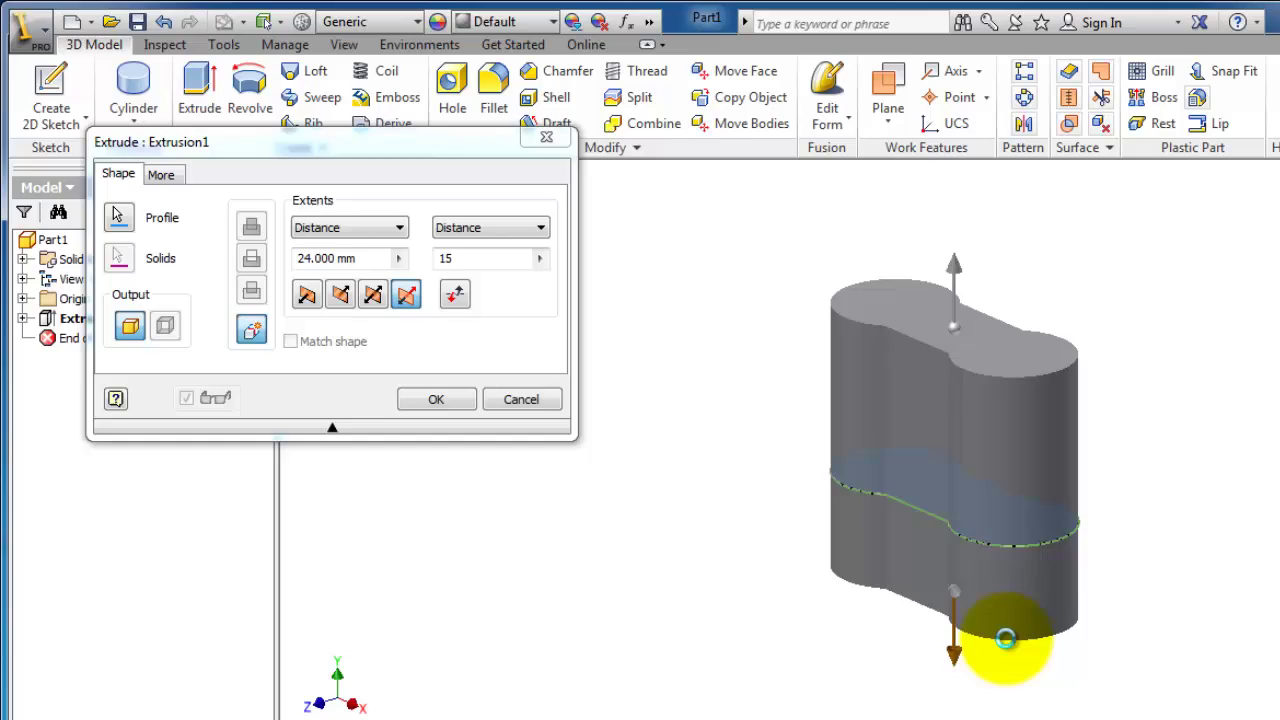
key(Return)
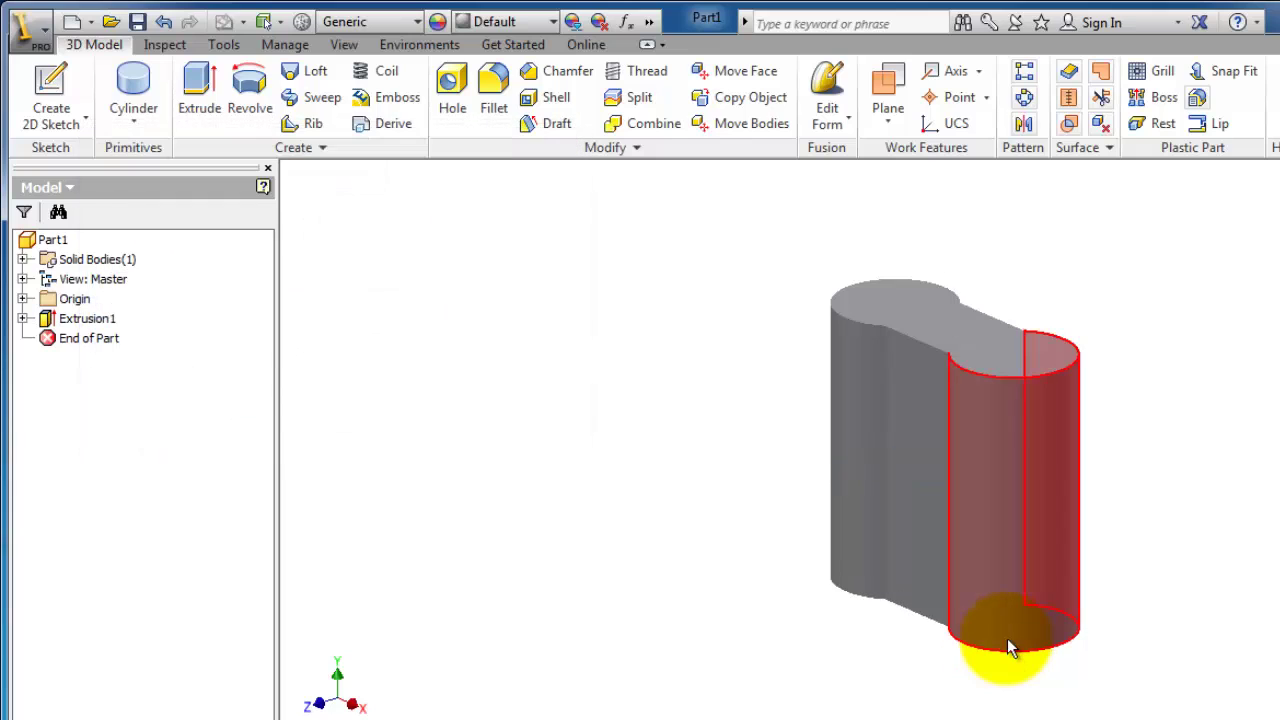
Edit Extrusion1 and change its upward distance from 24 mm to 25
click(87, 318)
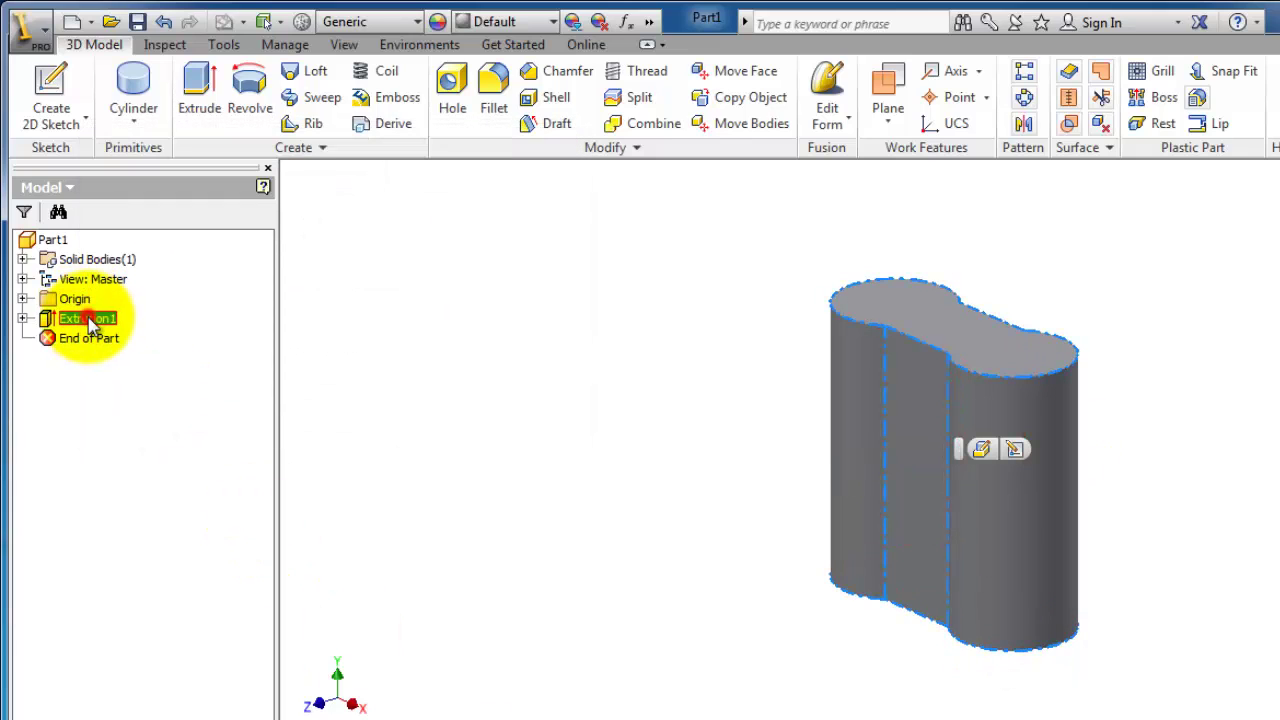
click(982, 450)
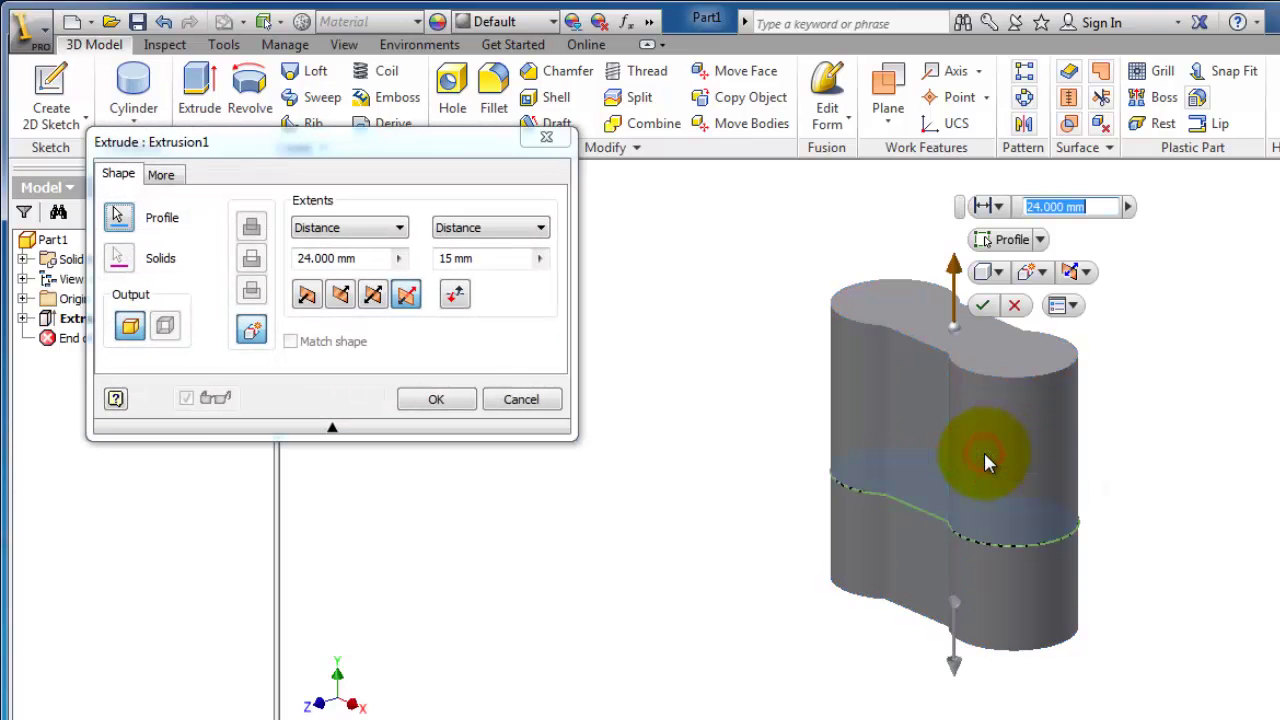
click(302, 260)
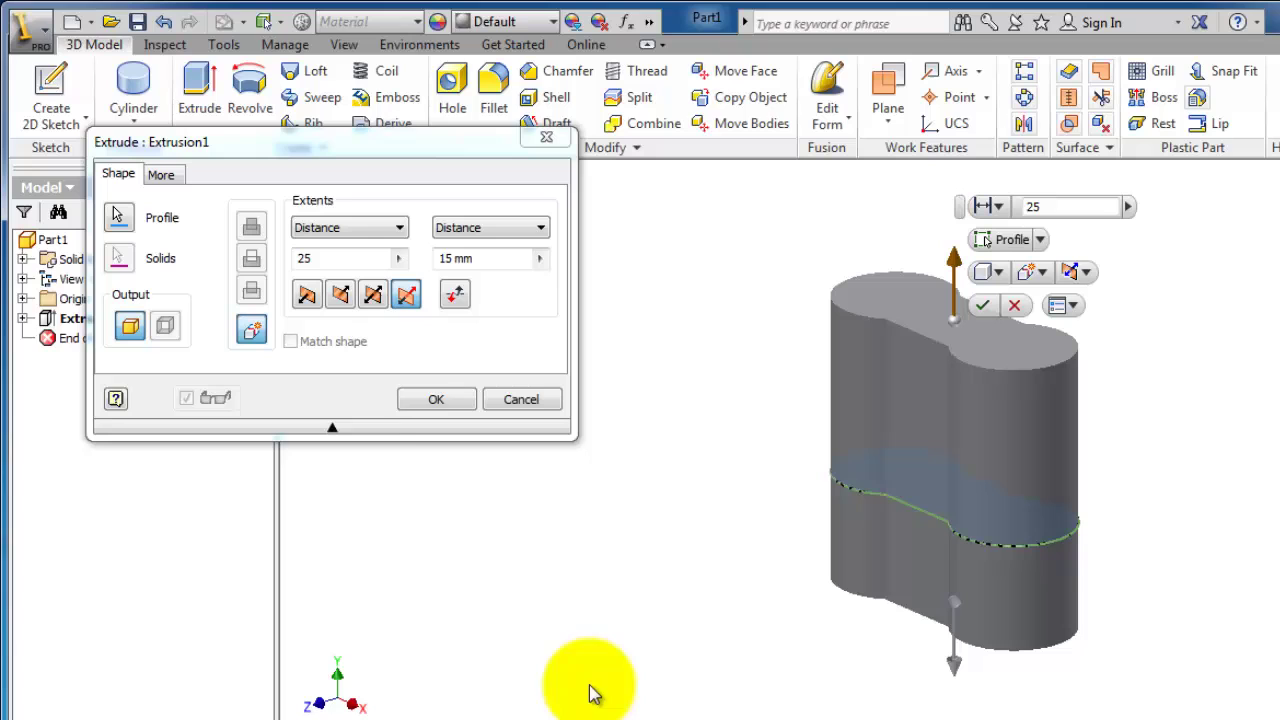
click(344, 378)
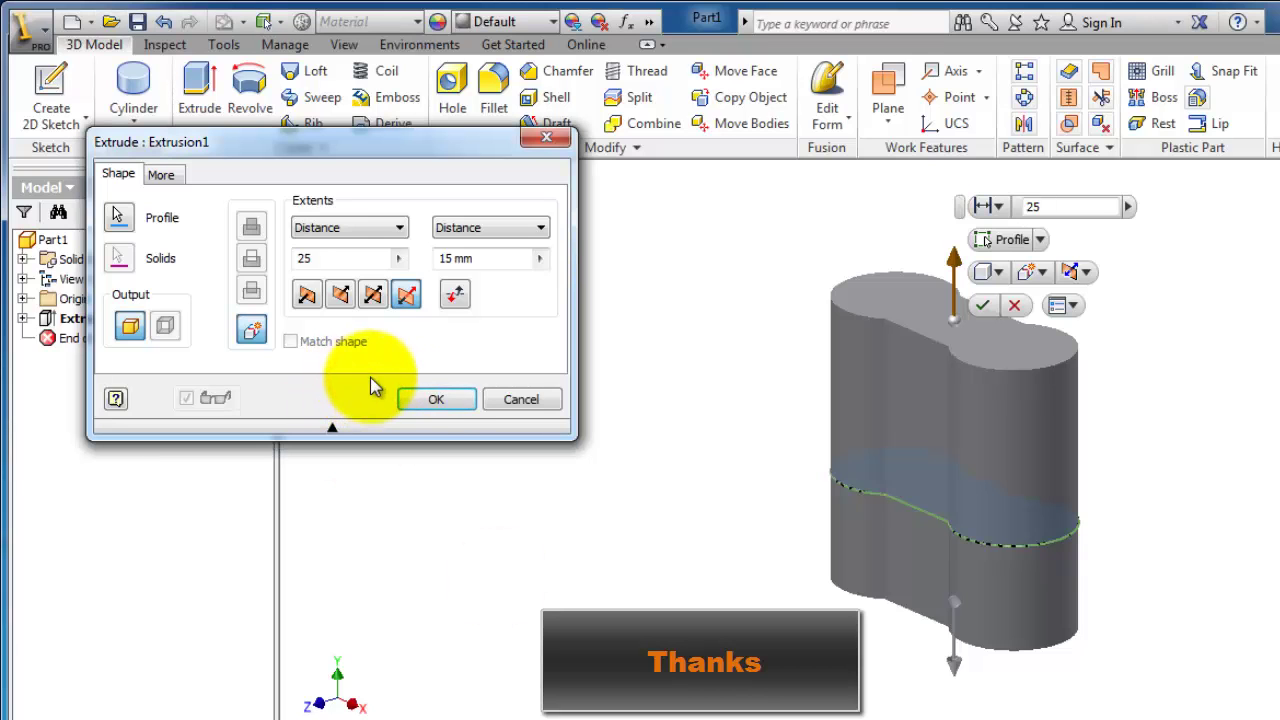